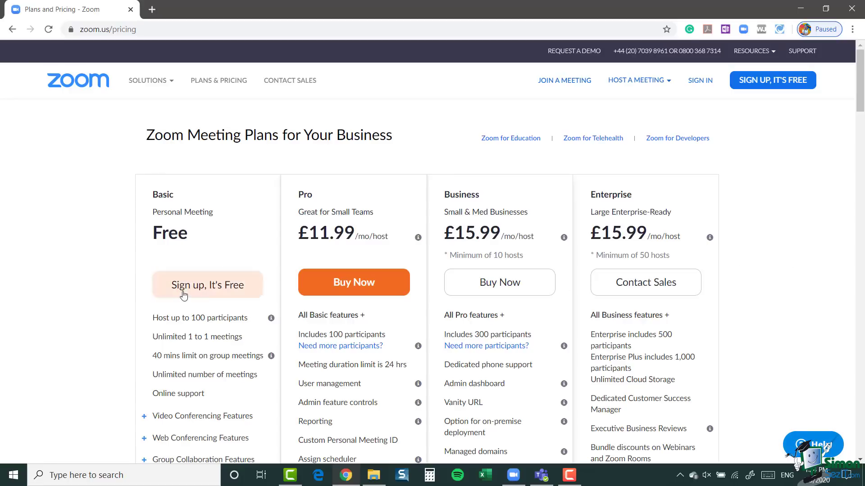
Review the features included in the Basic, Pro, Business and Enterprise meeting plans
scroll(75, 283, "down", 1)
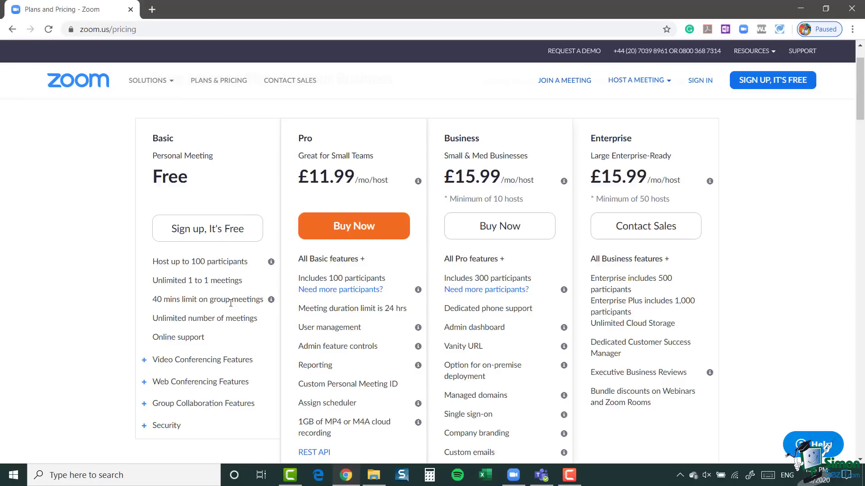
scroll(367, 308, "down", 2)
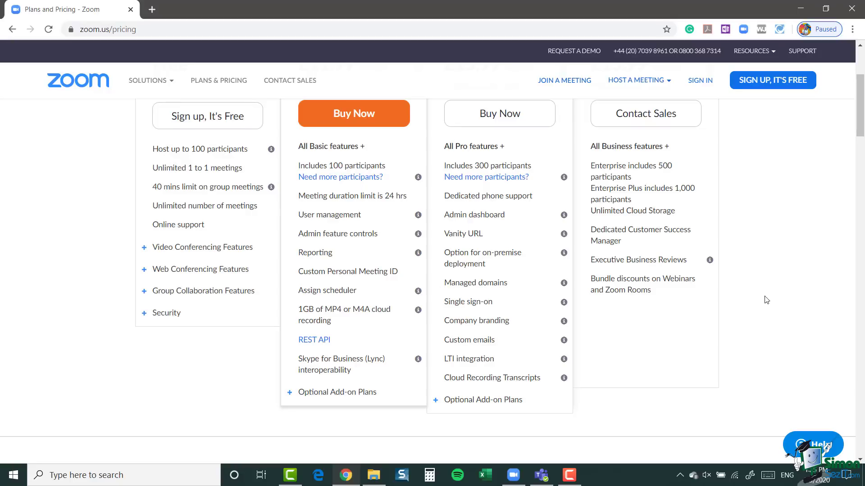
scroll(766, 299, "up", 4)
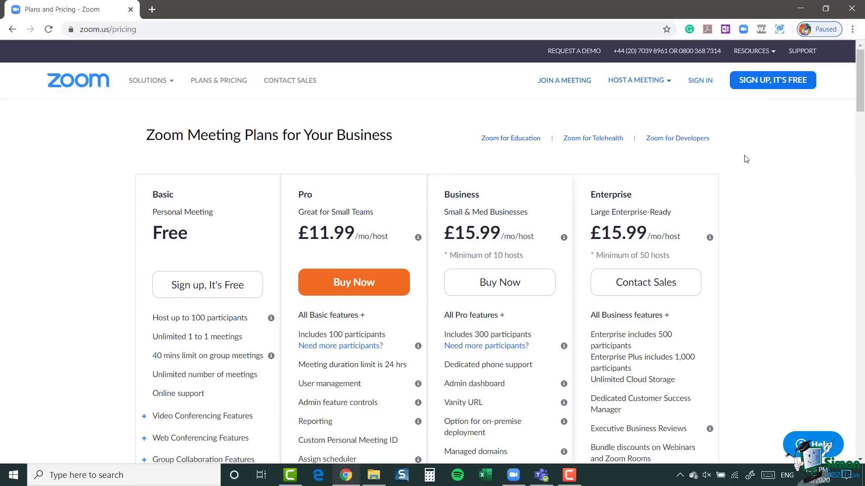
Sign in to Zoom with Google, choosing the second listed account
left_click(699, 82)
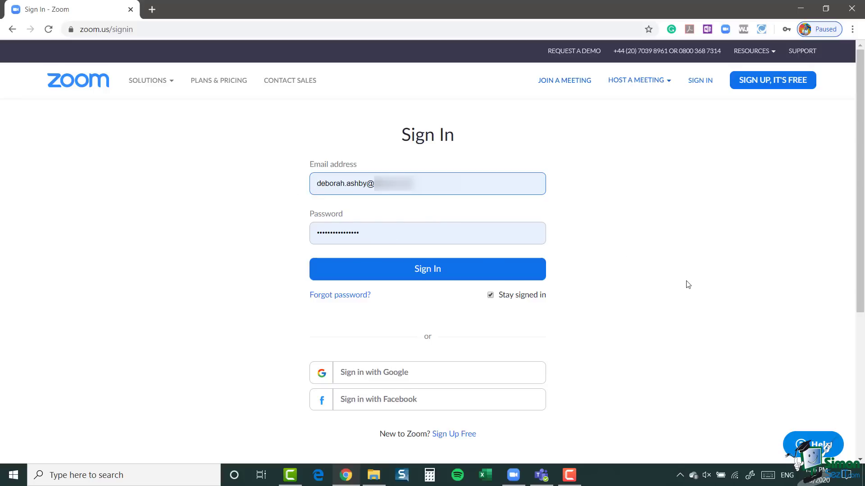
left_click(411, 375)
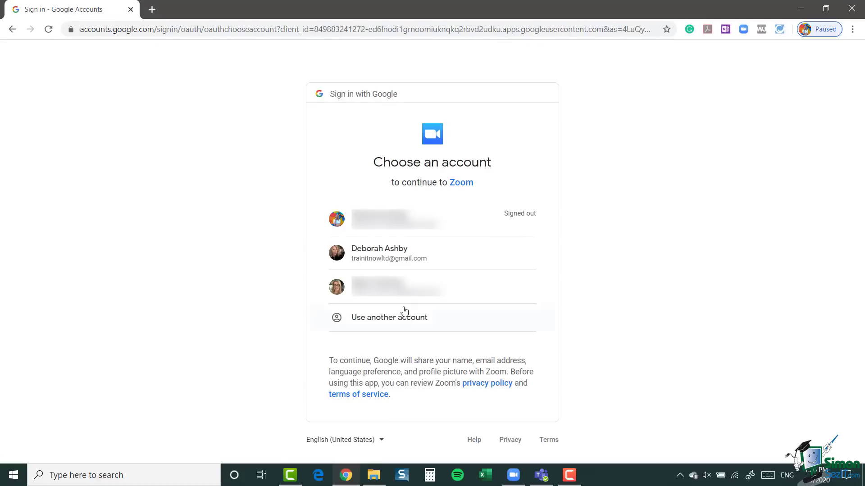
left_click(394, 259)
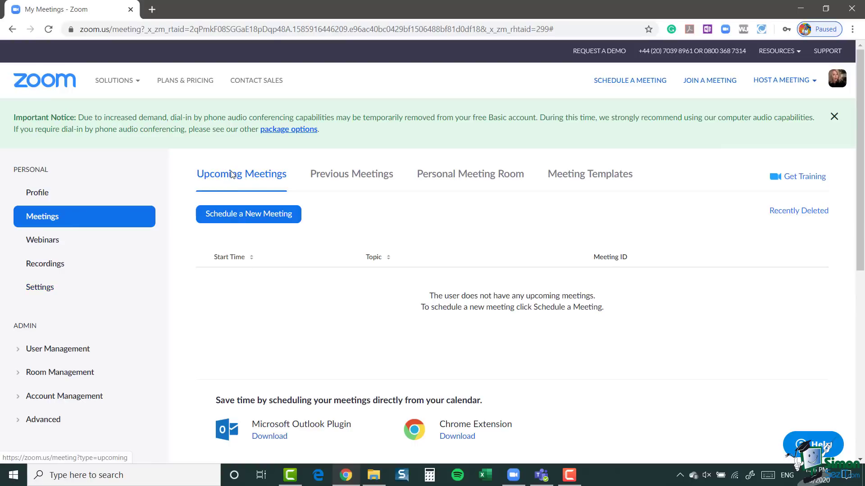
Look through the previous meetings, the personal meeting room and the meeting templates, and return to the upcoming meetings
left_click(345, 181)
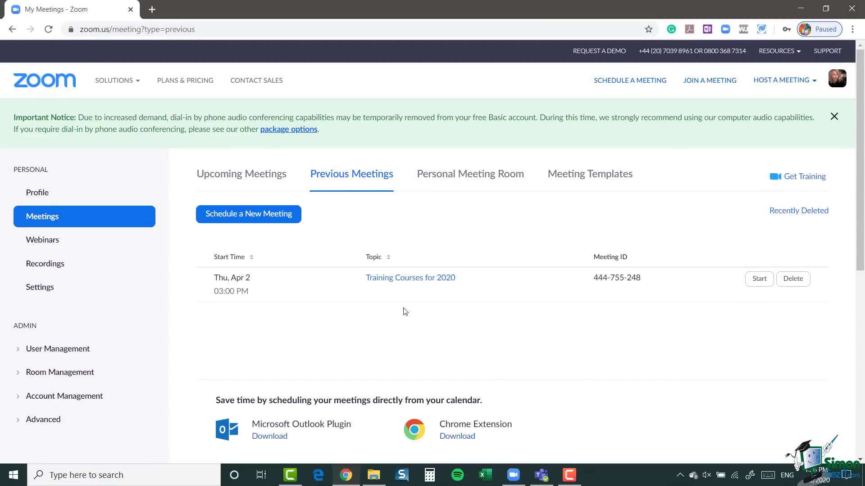
left_click(471, 180)
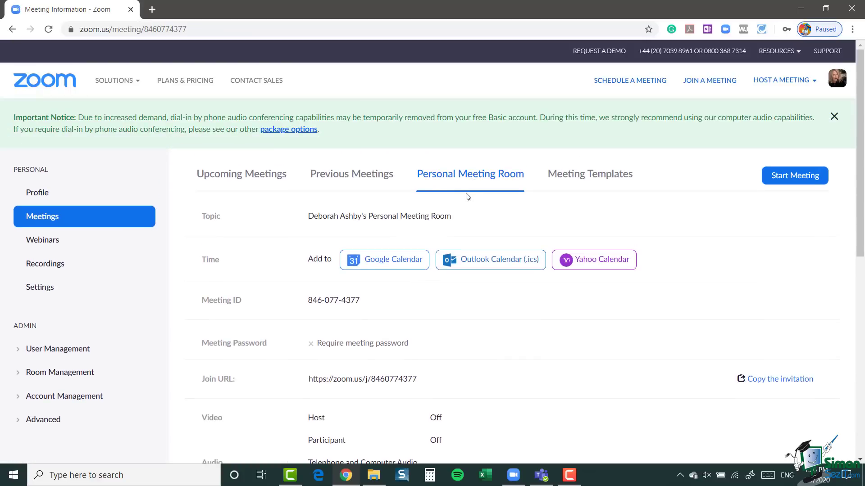
left_click(584, 177)
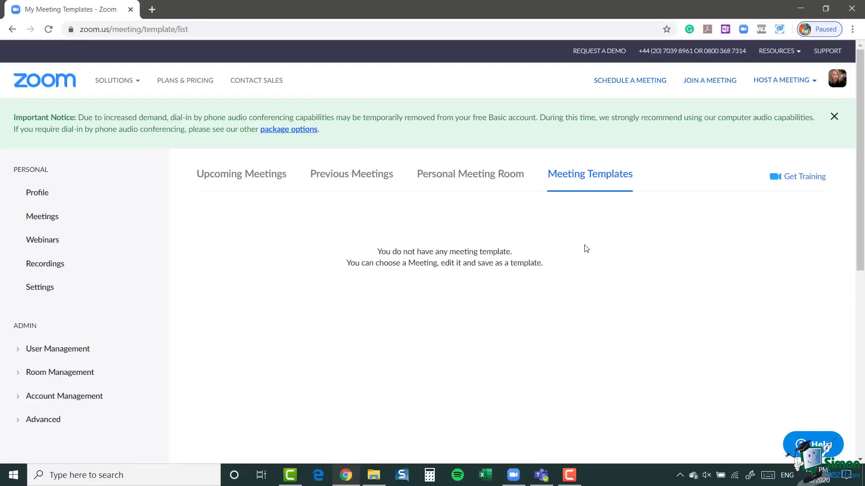
left_click(52, 217)
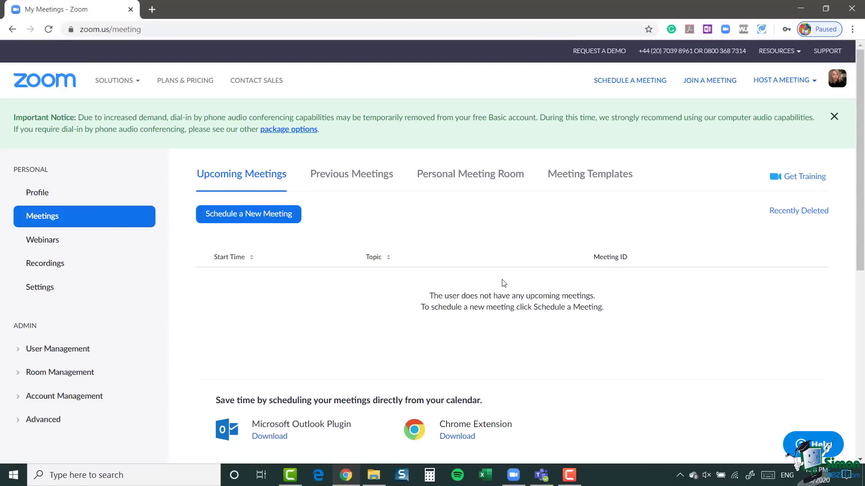
Host a meeting with video on in the Zoom desktop application, joining with computer audio
left_click(813, 81)
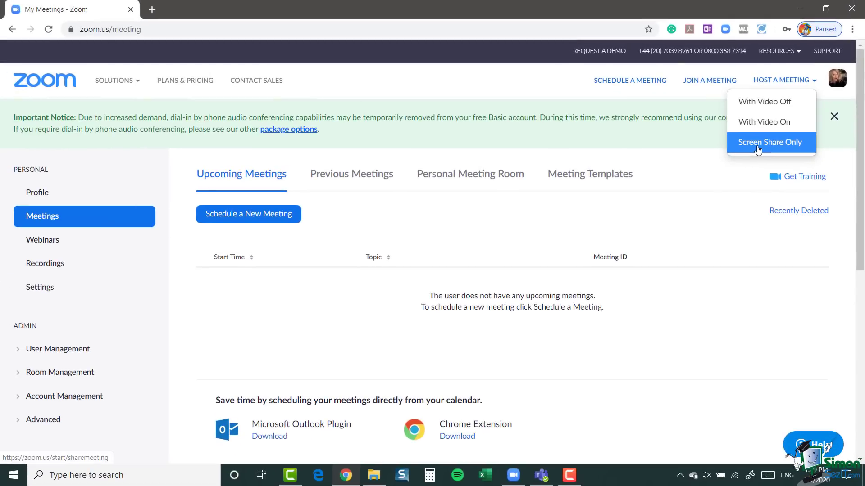
left_click(778, 127)
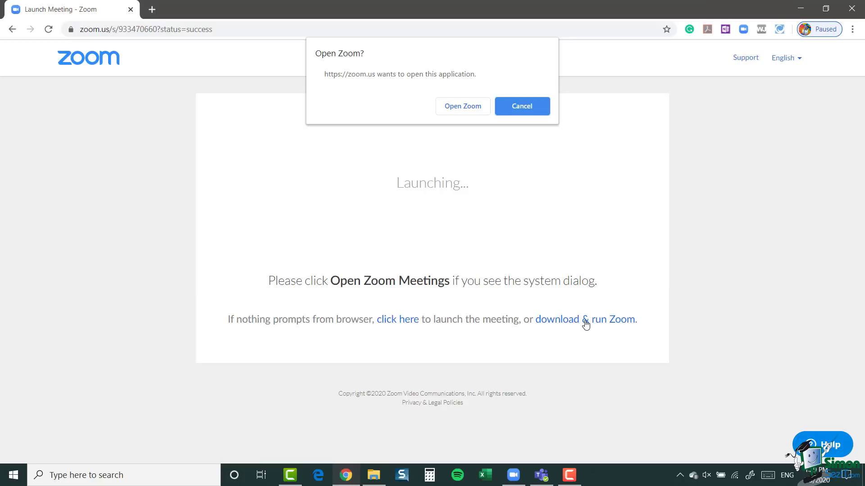
left_click(463, 106)
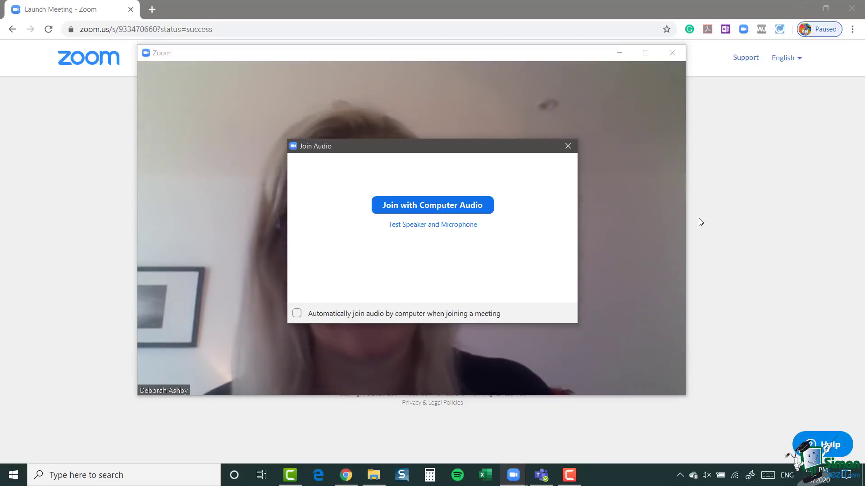
mouse_move(612, 225)
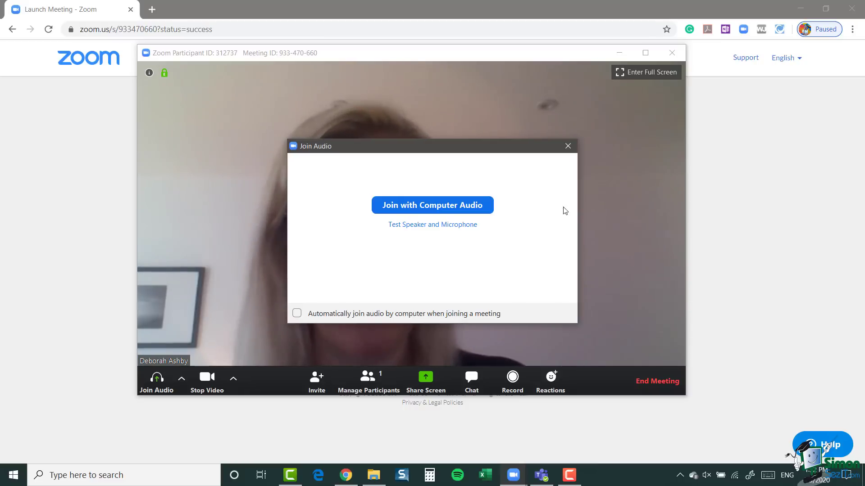
left_click(436, 207)
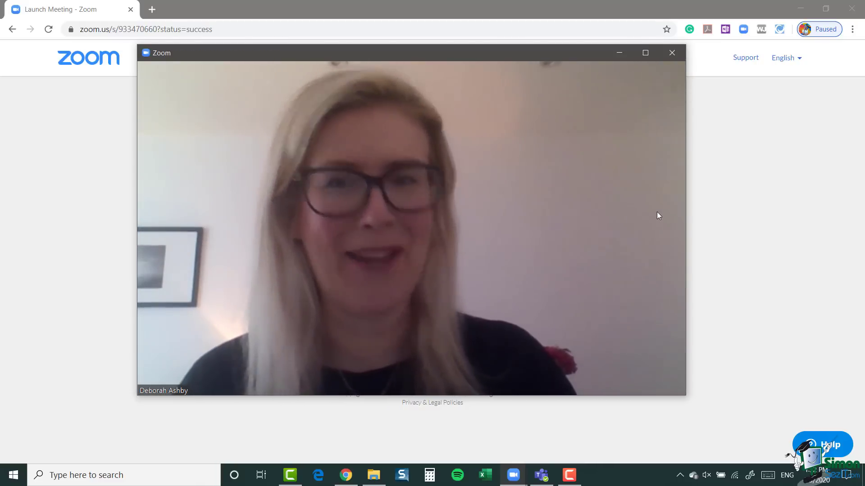
Mute and unmute the microphone in the meeting, and view the microphone and speaker options
mouse_move(494, 176)
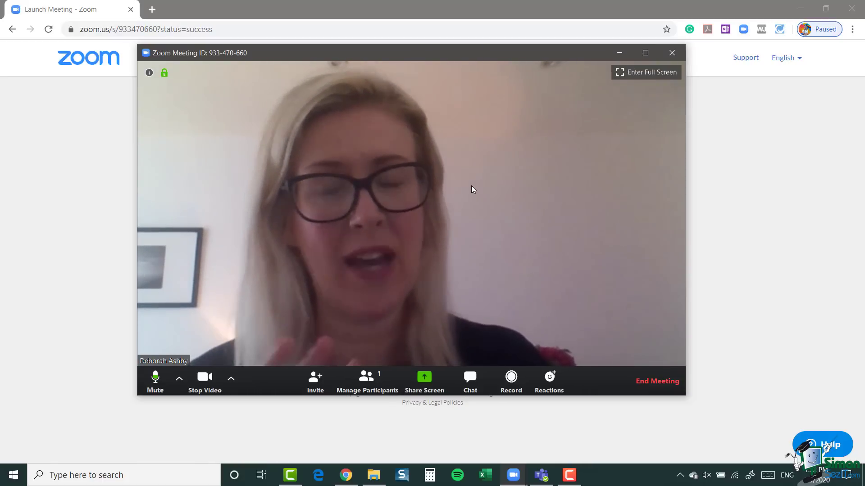
mouse_move(572, 239)
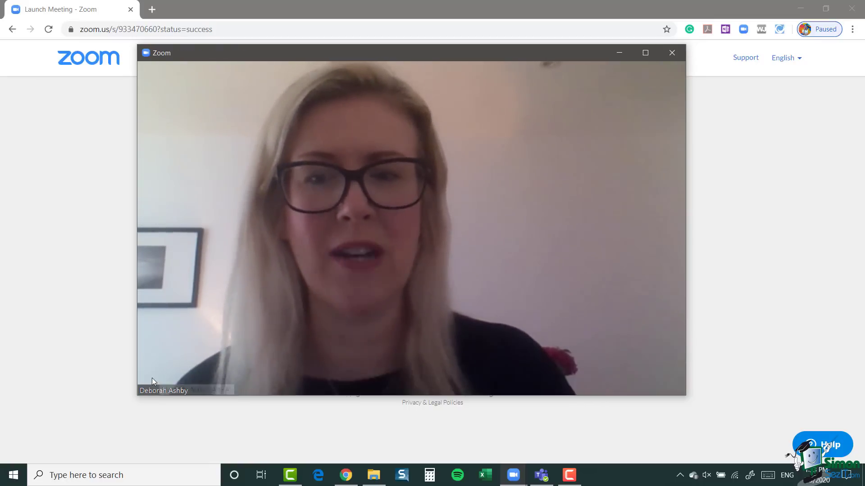
key("alt+a")
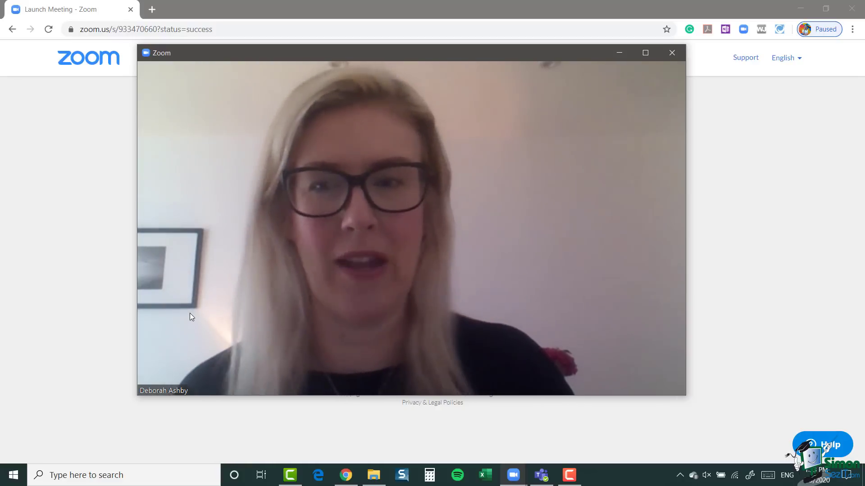
mouse_move(156, 379)
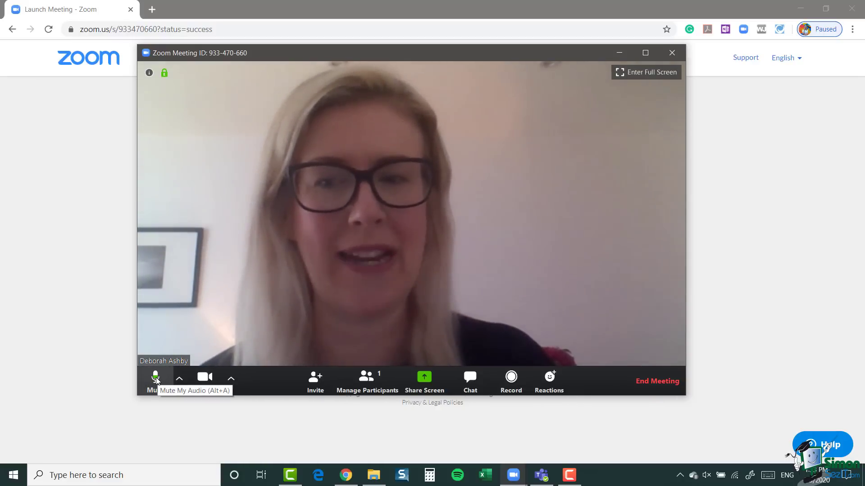
left_click(155, 379)
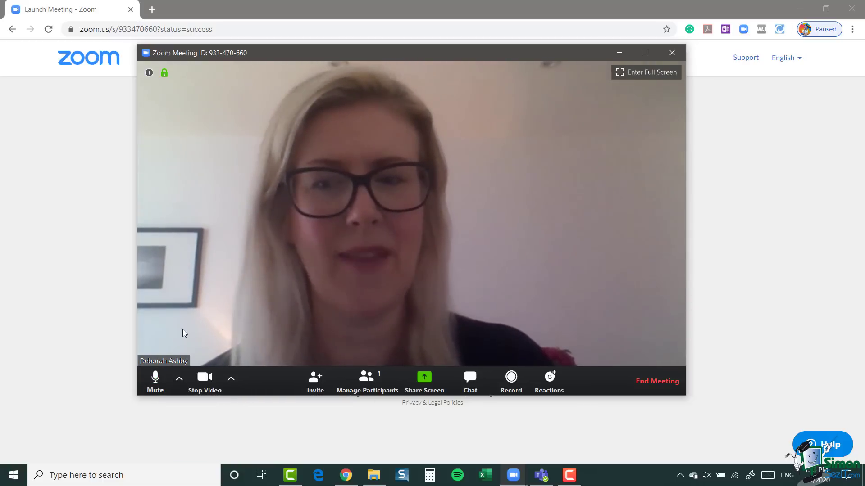
left_click(179, 379)
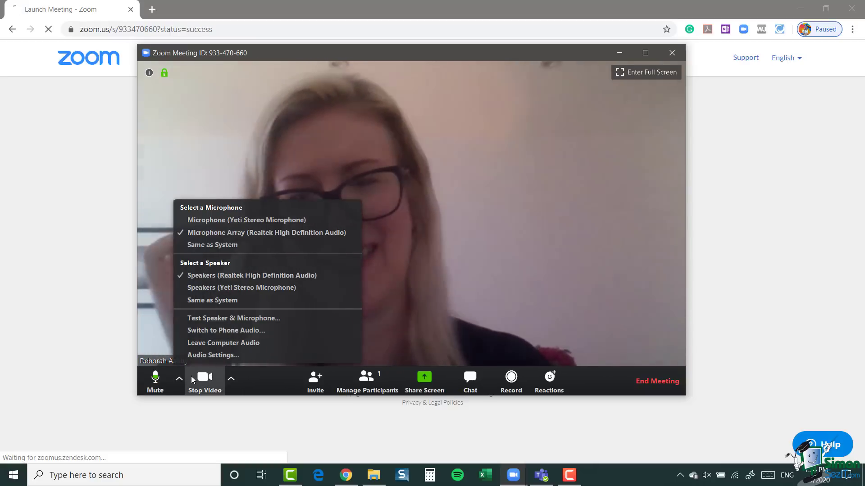
left_click(260, 381)
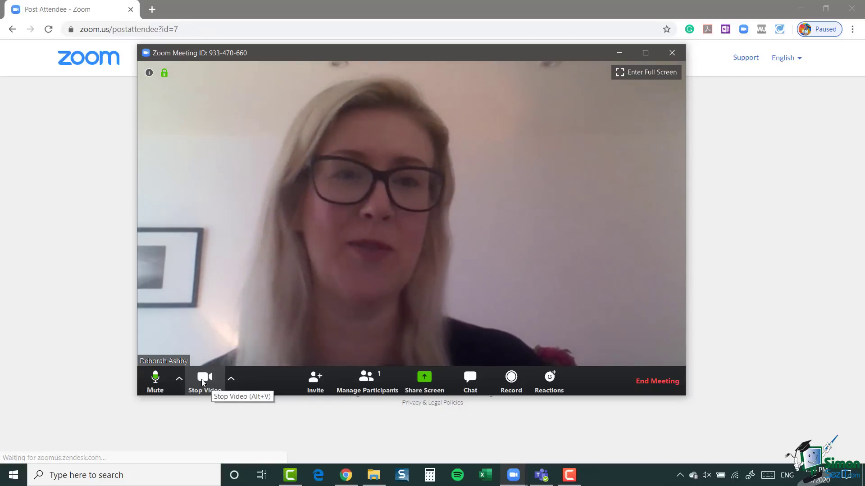
Stop the camera video in the meeting and start it again
left_click(203, 380)
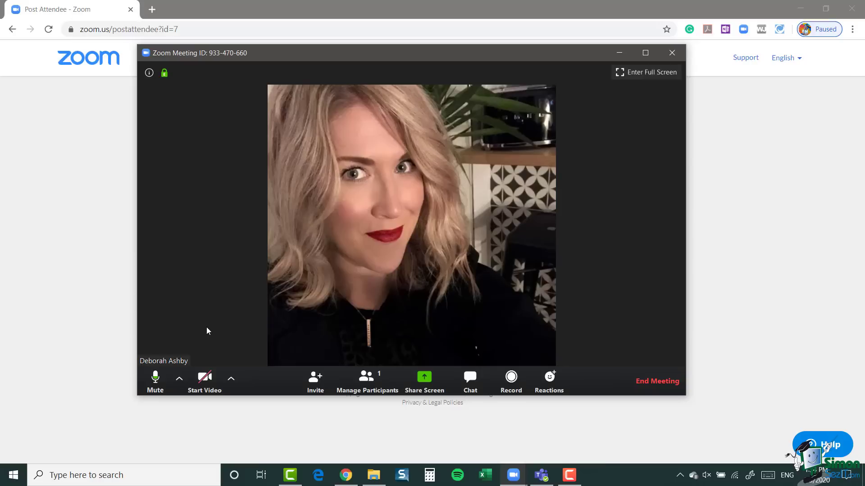
left_click(205, 381)
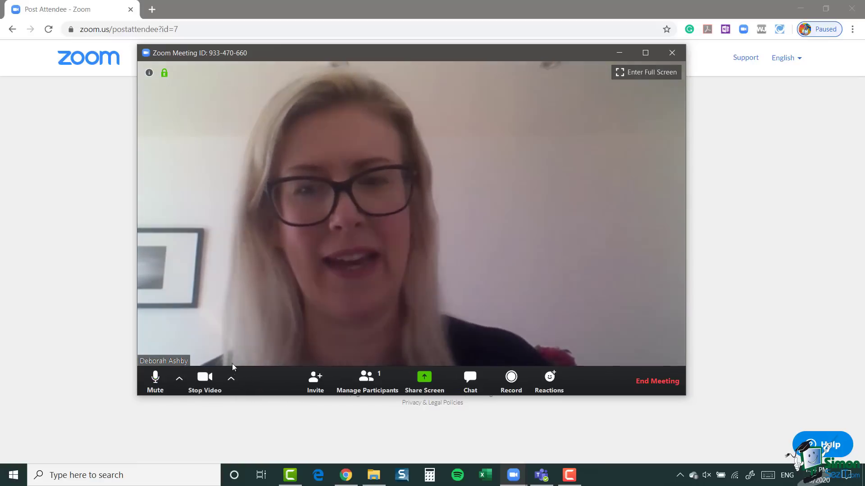
Try the palm beach virtual background on the video, reset the background to None and close the settings
left_click(231, 379)
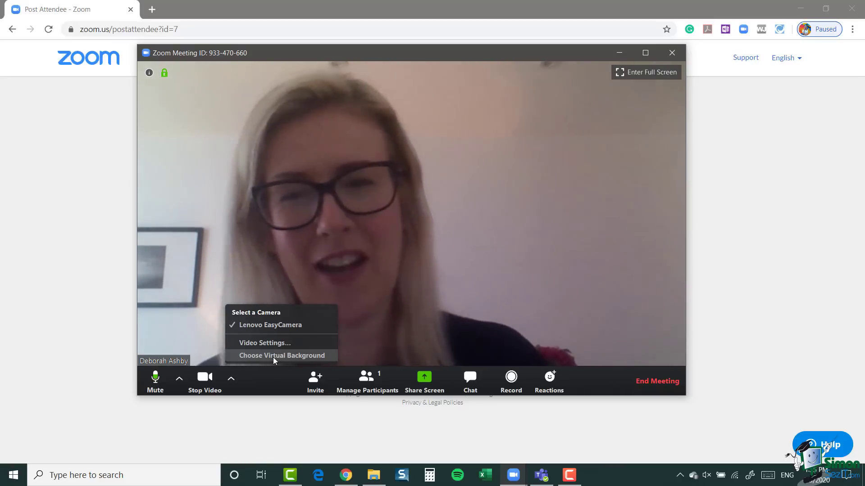
left_click(273, 358)
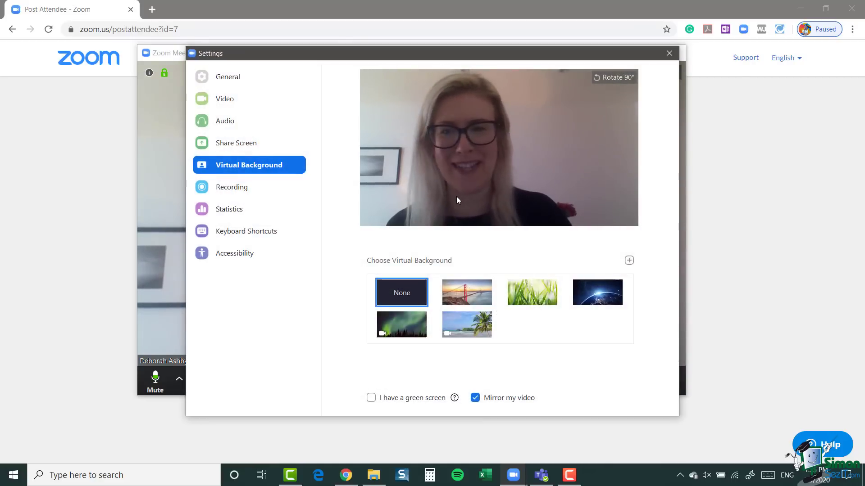
left_click_drag(407, 56, 545, 36)
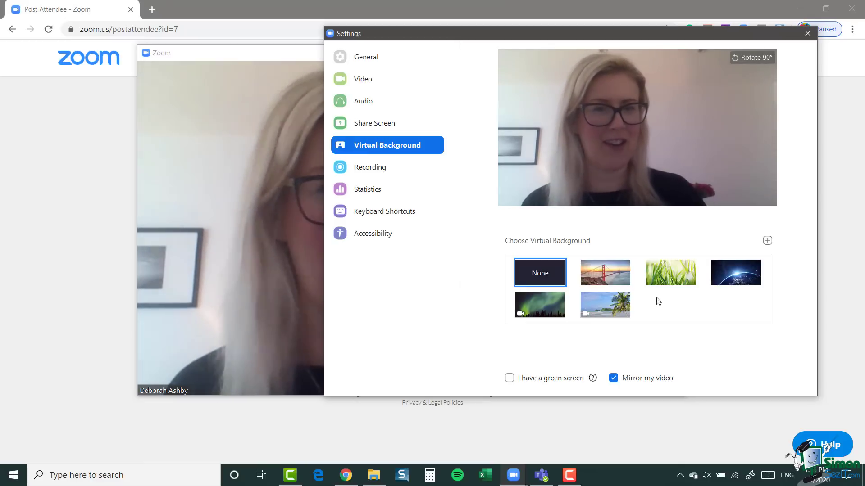
left_click(605, 304)
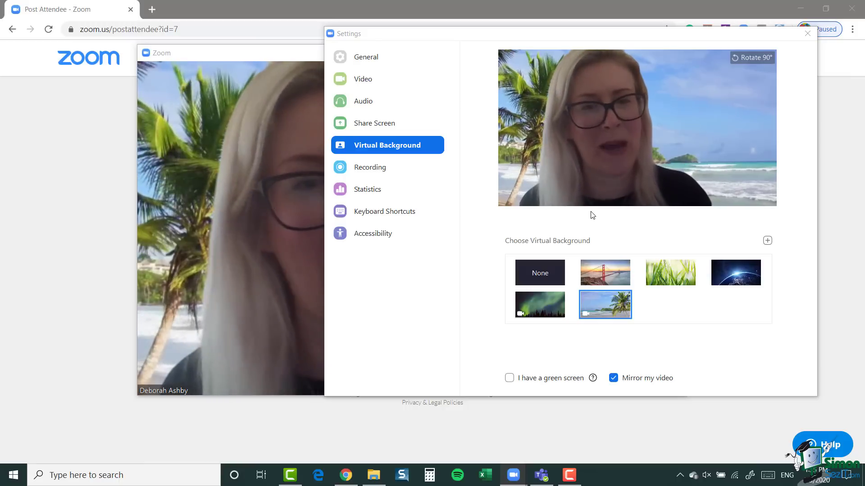
left_click(539, 276)
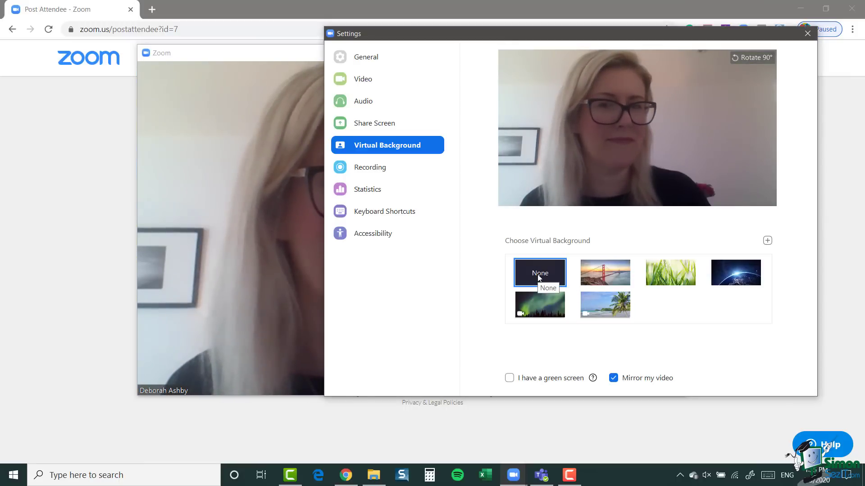
left_click(808, 33)
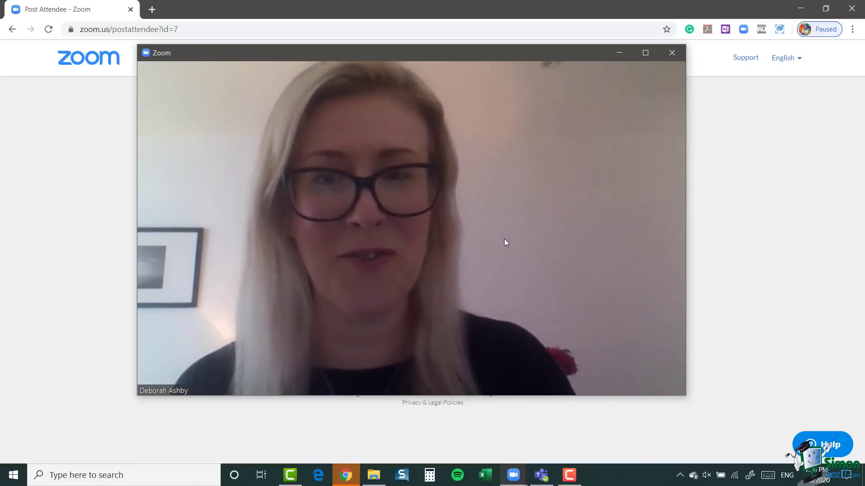
Invite a participant to the running meeting through Gmail, entering the recipient's e-mail address and sending the invitation
mouse_move(486, 243)
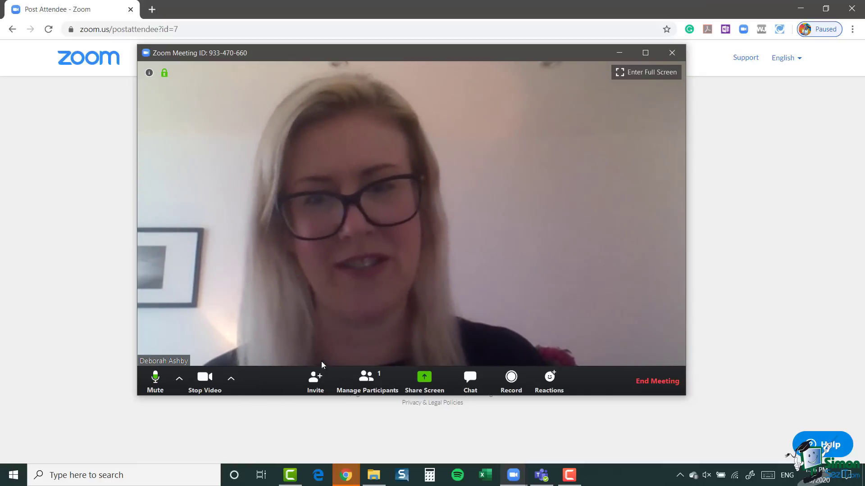
left_click(317, 380)
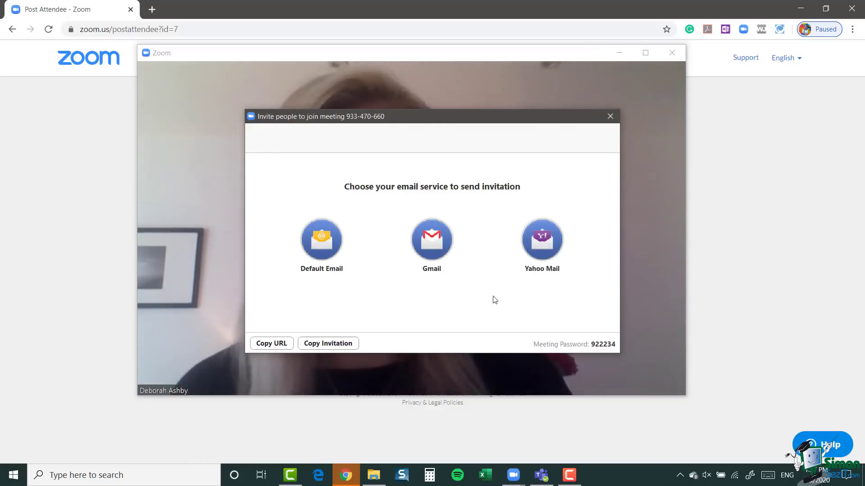
left_click(433, 243)
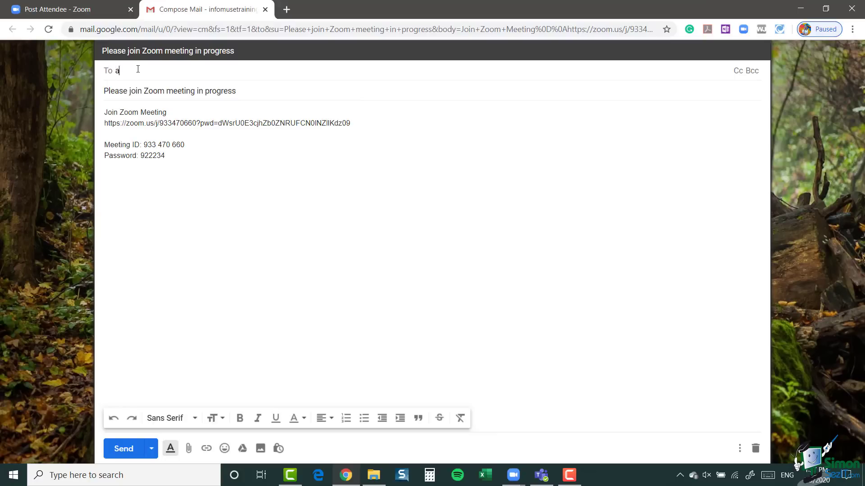
left_click(122, 451)
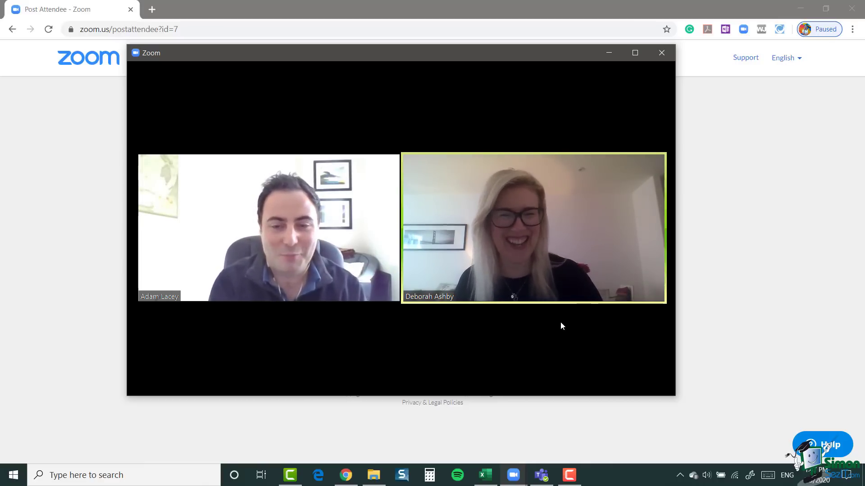
mouse_move(534, 322)
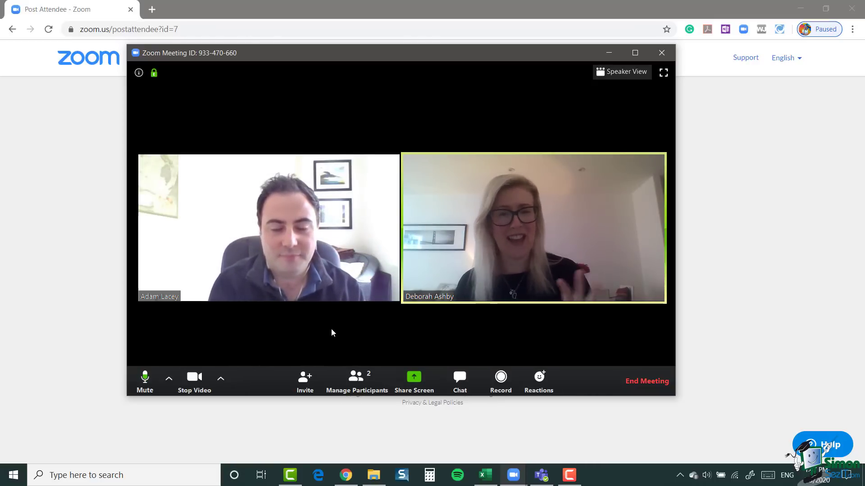
Show the meeting's participant list, mute the other participant and unmute them again
mouse_move(391, 336)
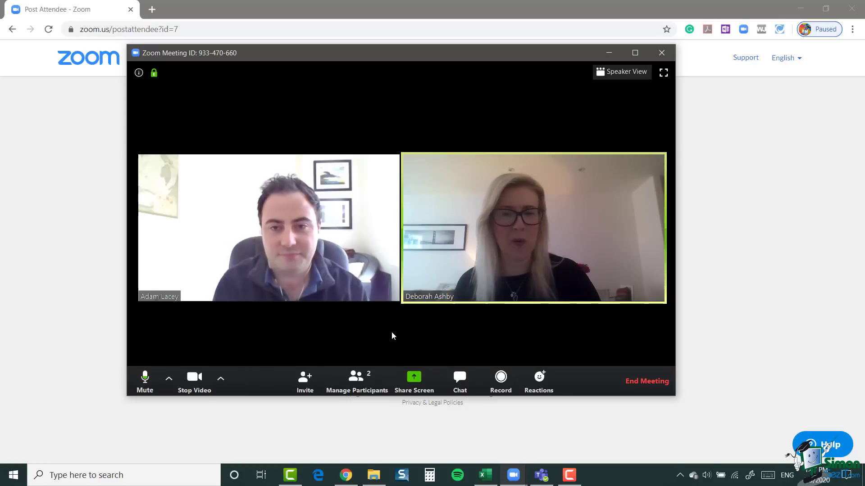
left_click(355, 378)
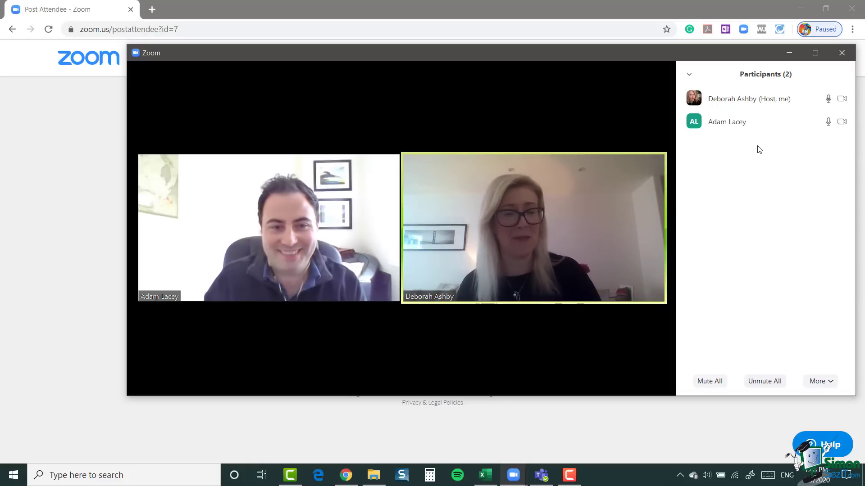
mouse_move(829, 123)
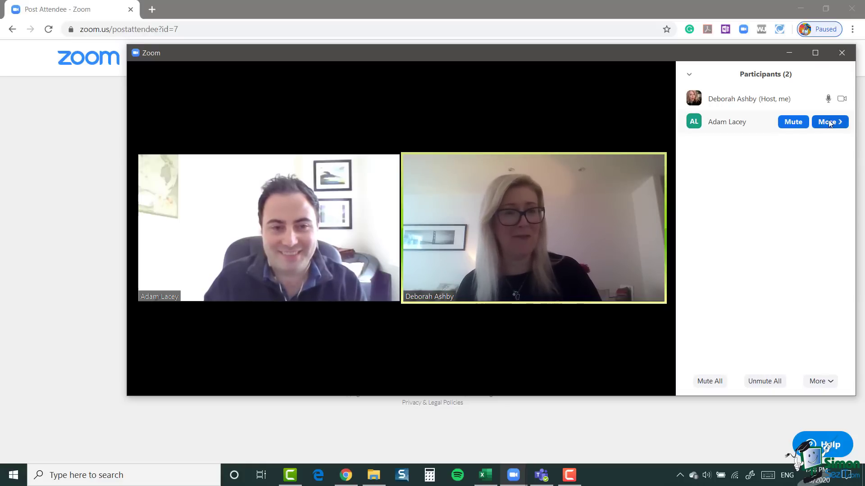
left_click(794, 123)
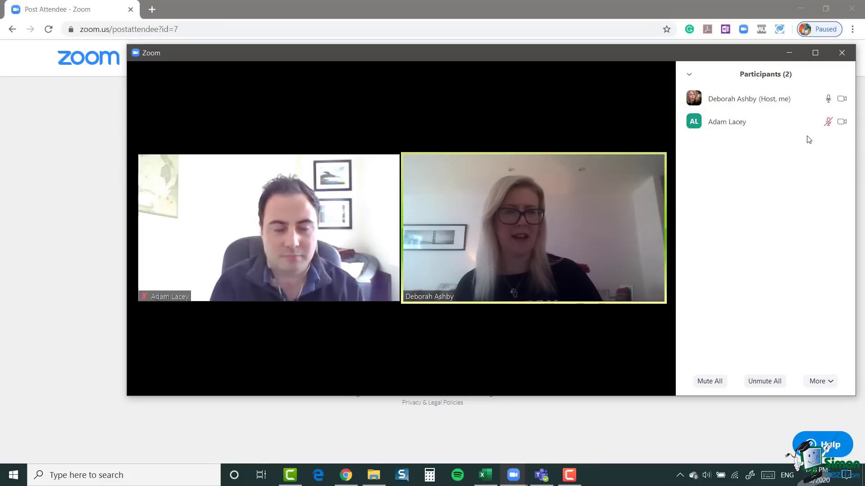
left_click(784, 124)
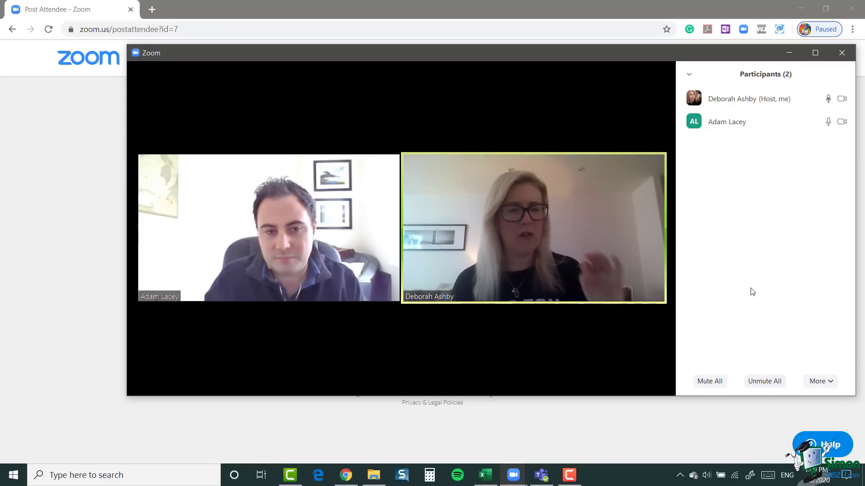
View the additional options for managing all participants, leave them as they are and hide the participant list
left_click(831, 386)
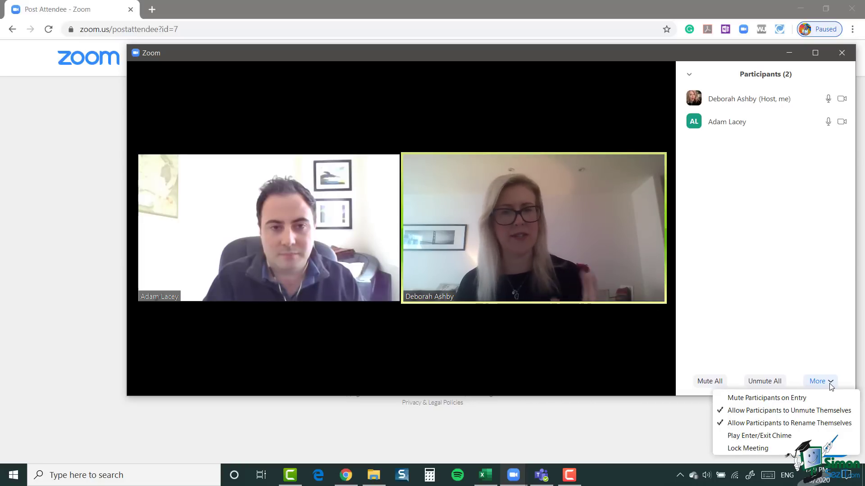
left_click(782, 278)
mouse_move(565, 331)
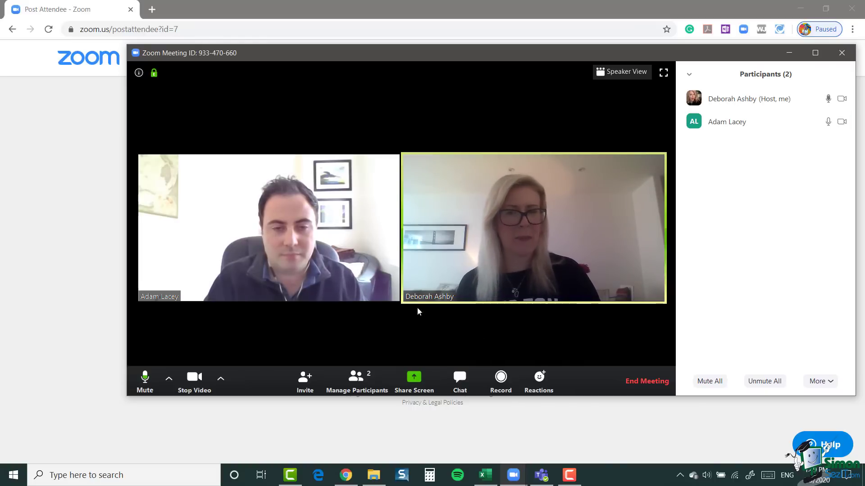
left_click(350, 382)
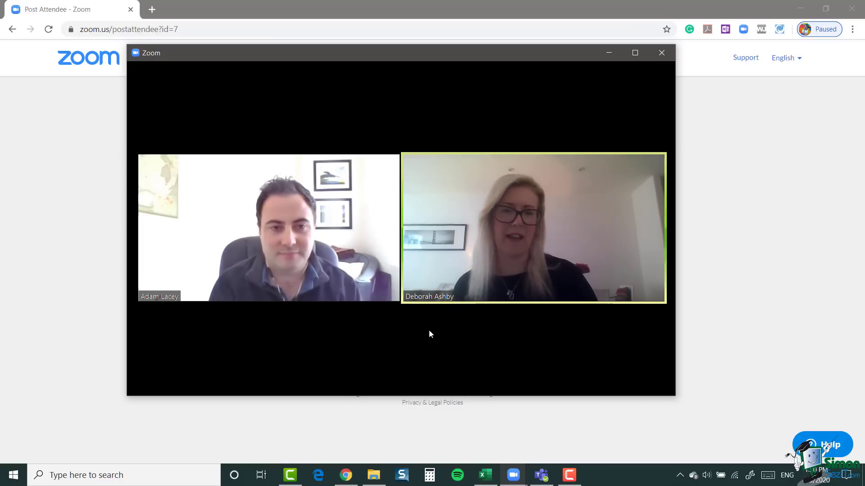
Share the entire screen with the meeting participants
mouse_move(427, 328)
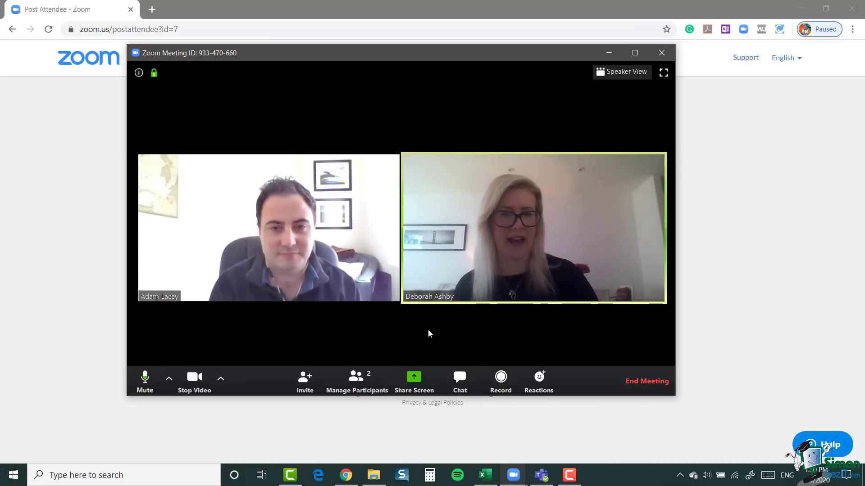
left_click(413, 380)
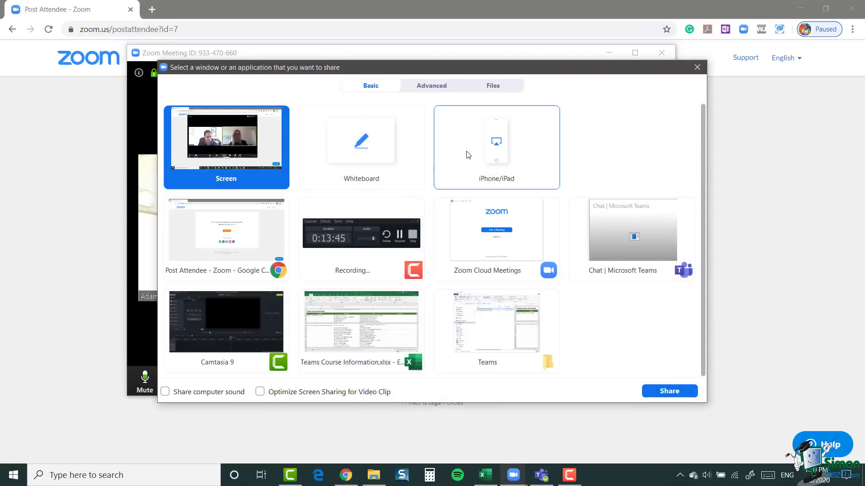
left_click_drag(459, 72, 485, 66)
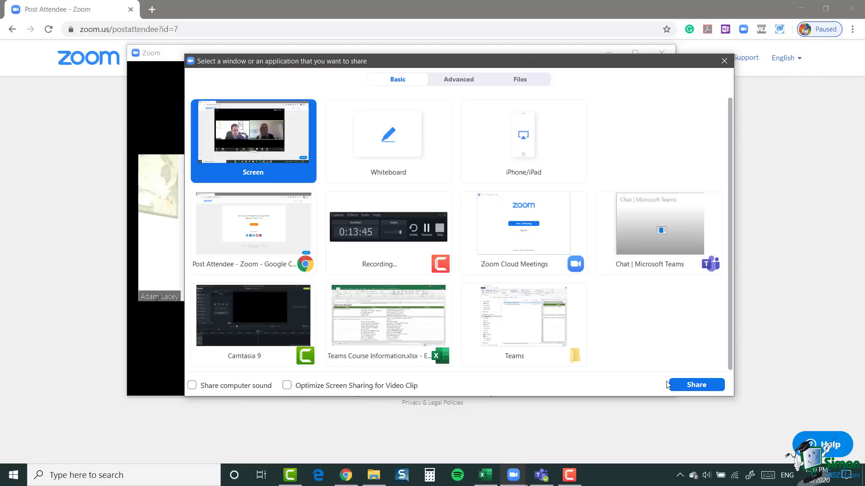
left_click(704, 389)
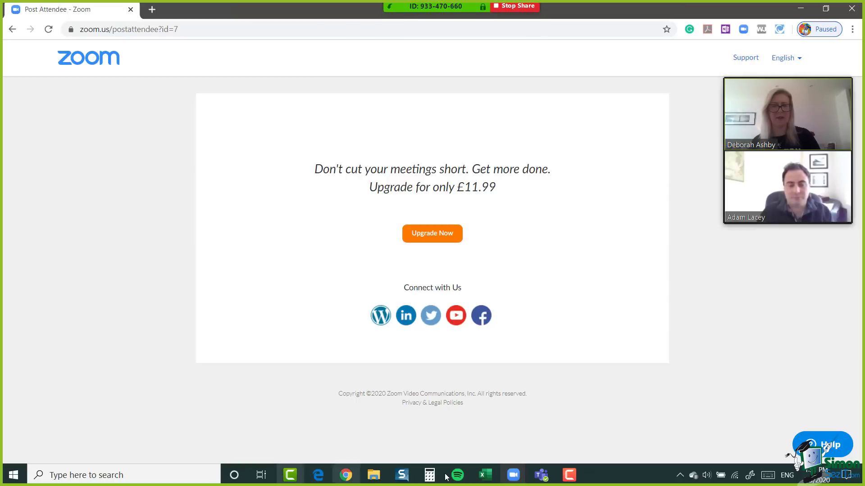
Switch to the Teams Course Information workbook in Excel, present its File Name entries in B4 and B5, and stop the screen share
left_click(484, 477)
left_click(498, 321)
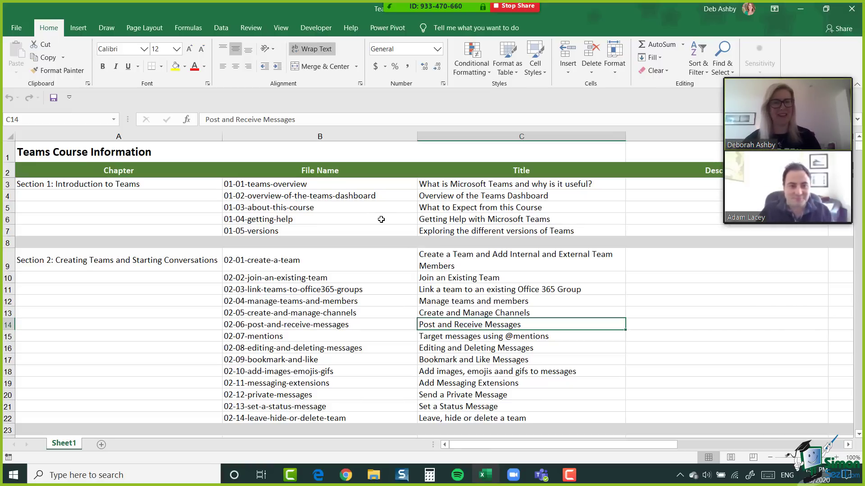
left_click(379, 198)
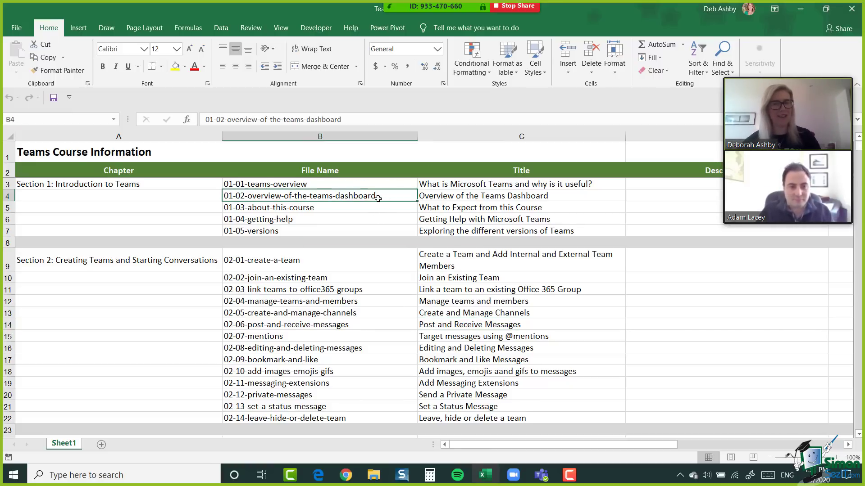
left_click(346, 207)
scroll(369, 225, "down", 1)
scroll(370, 227, "up", 1)
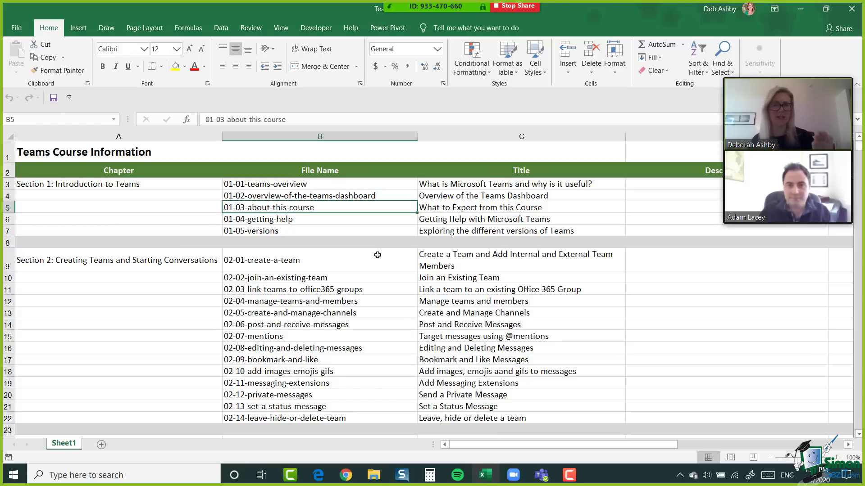
left_click(519, 8)
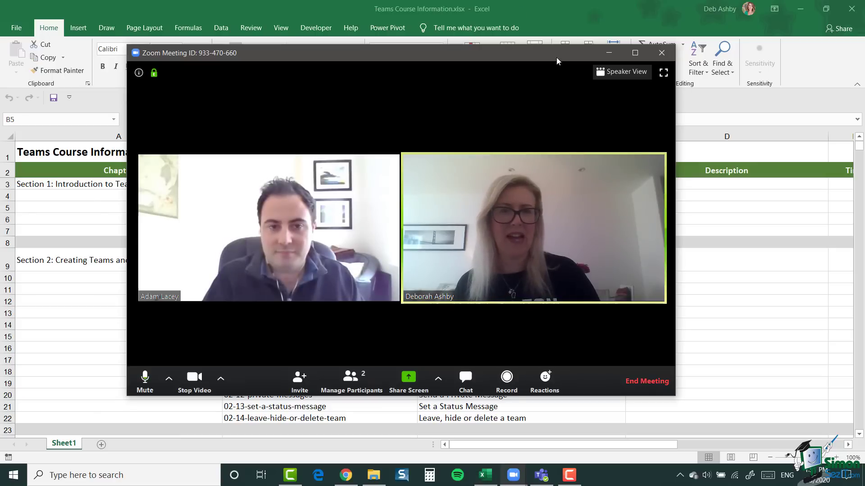
Move the meeting window, view the chat recipients, send everyone a hello message addressing the participant by first name, and hide the chat
left_click_drag(569, 53, 578, 39)
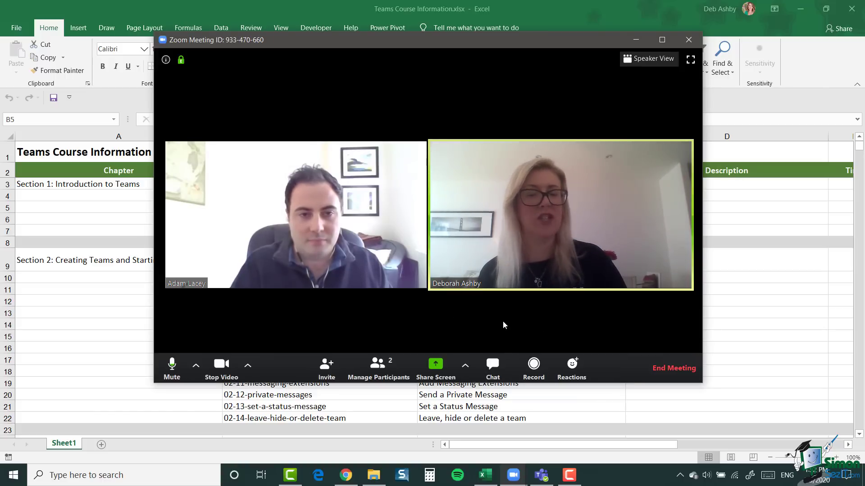
key("alt+h")
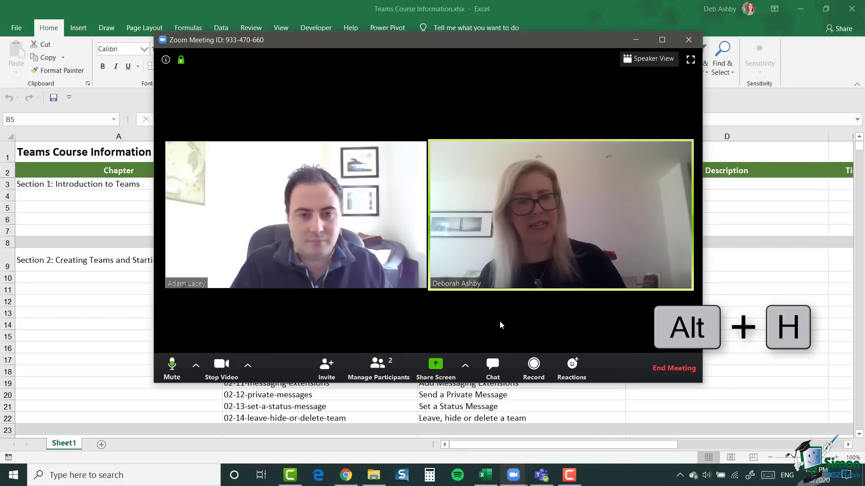
left_click(497, 370)
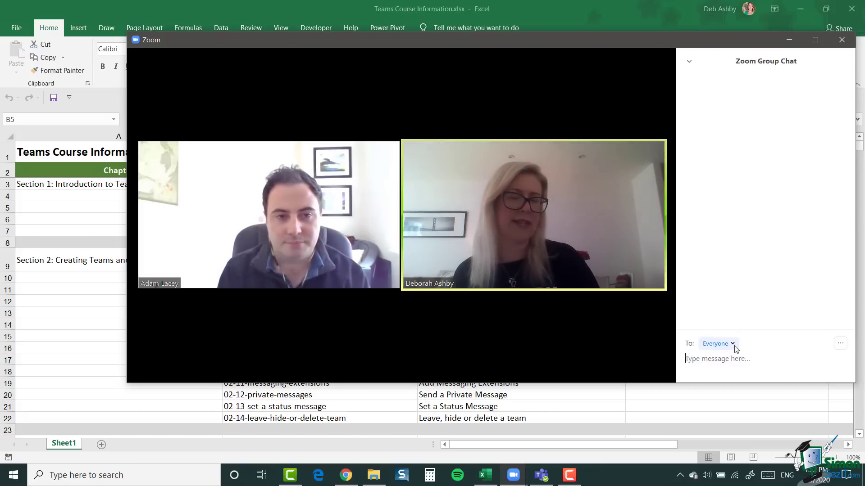
left_click(733, 345)
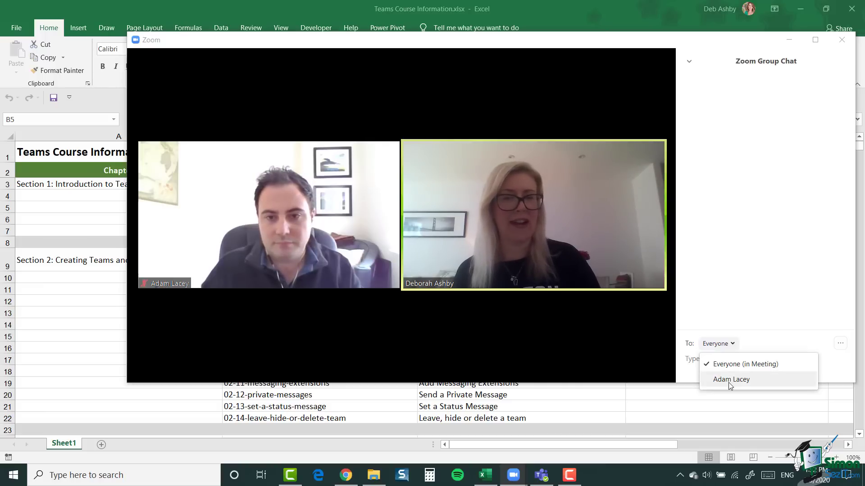
left_click(747, 305)
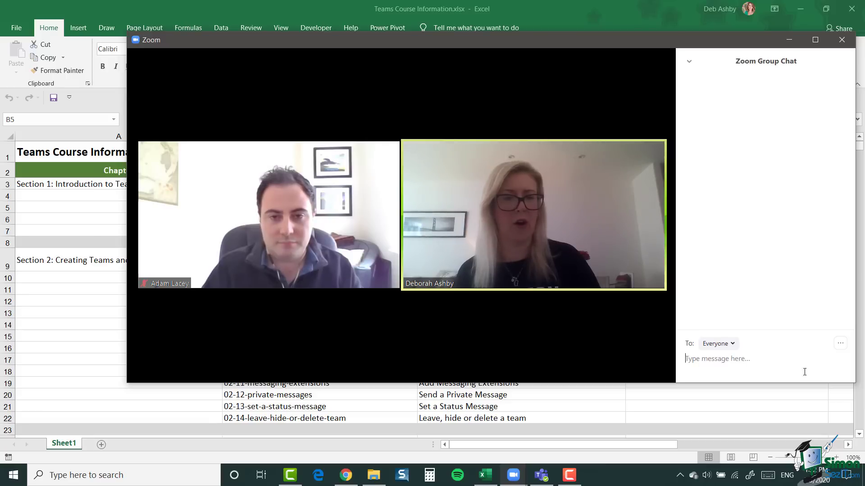
type("Hello")
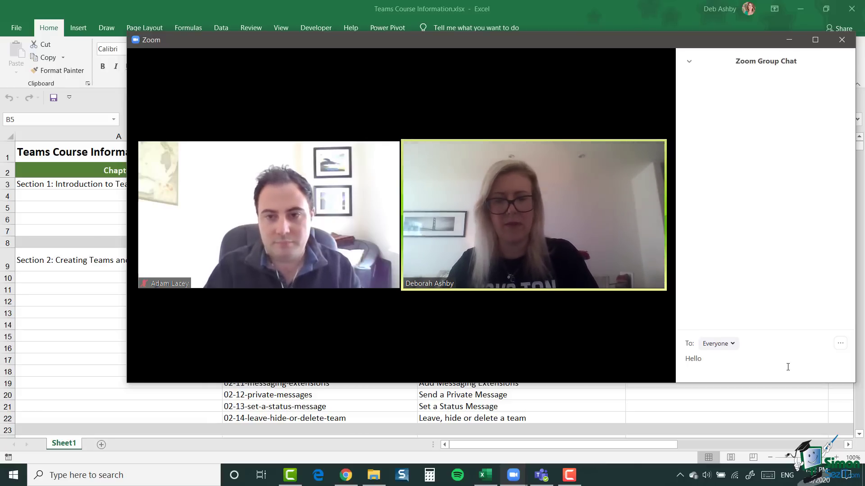
type(" Adam!")
key("Return")
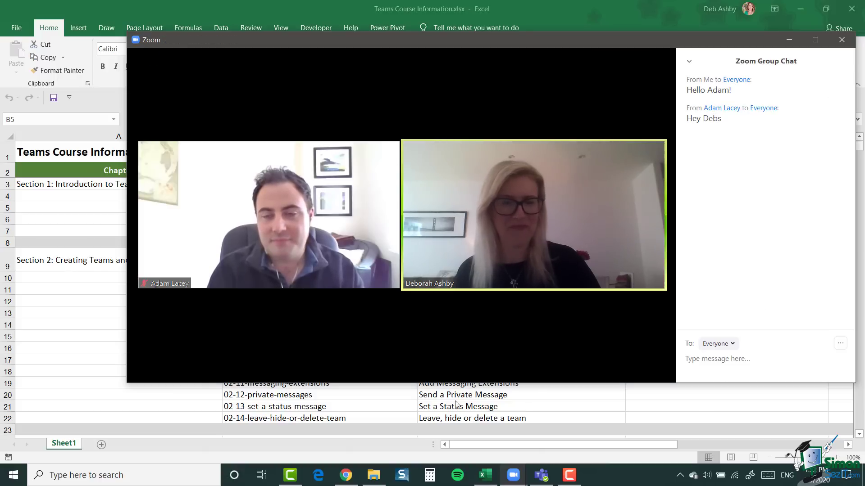
left_click(465, 370)
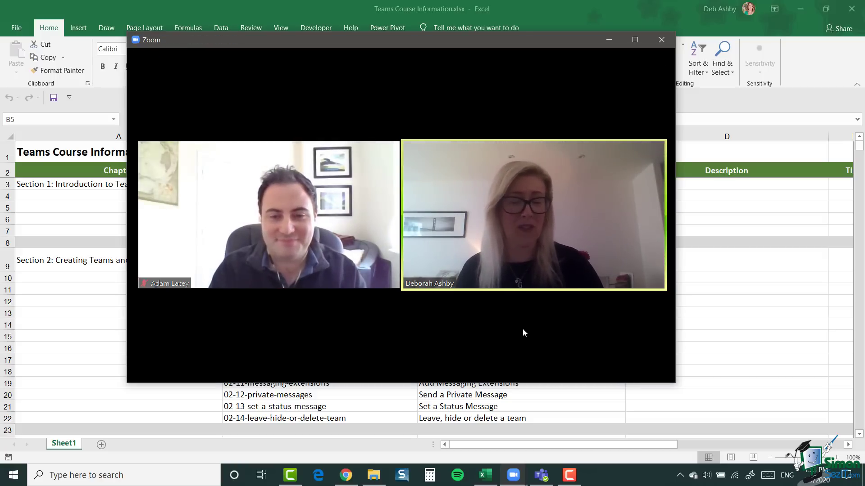
Record the meeting briefly and stop the recording
mouse_move(471, 325)
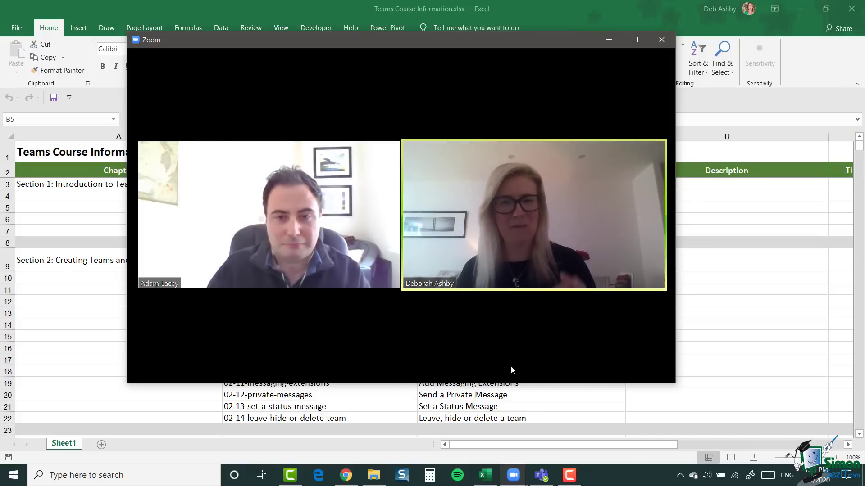
mouse_move(507, 306)
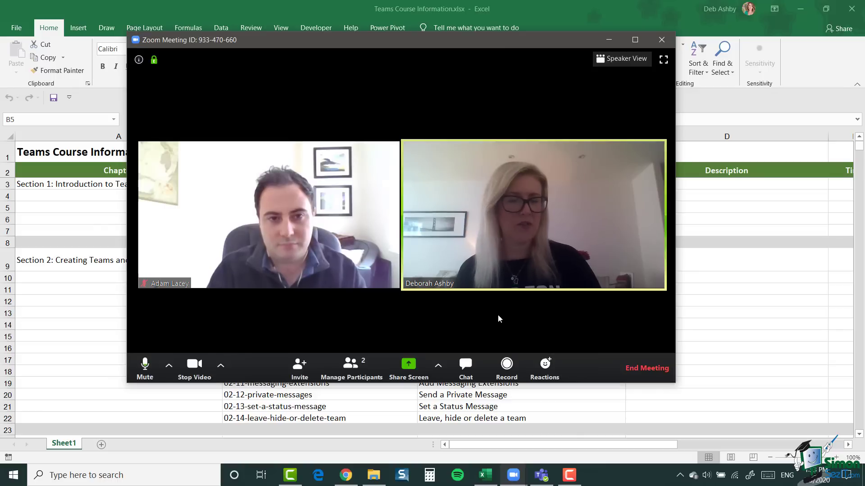
left_click(505, 369)
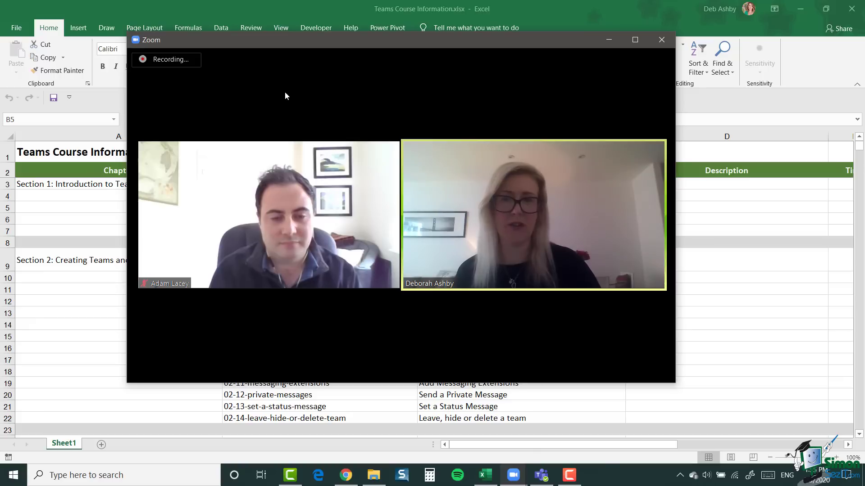
mouse_move(307, 77)
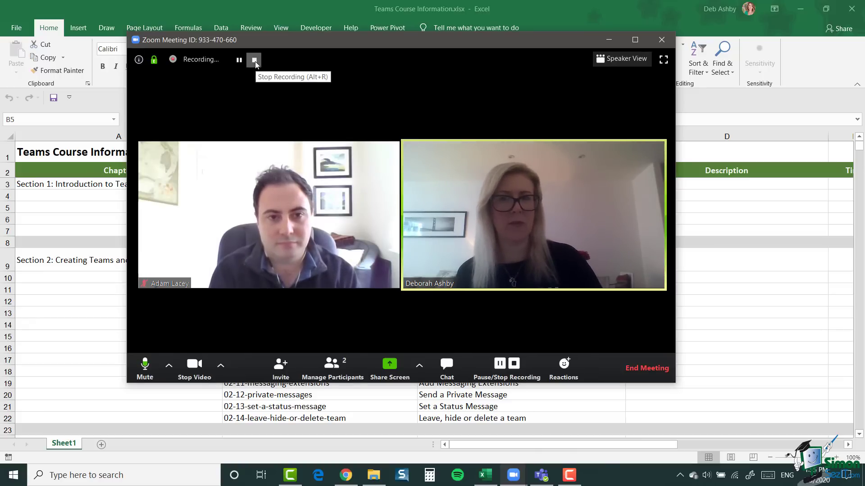
key("alt+r")
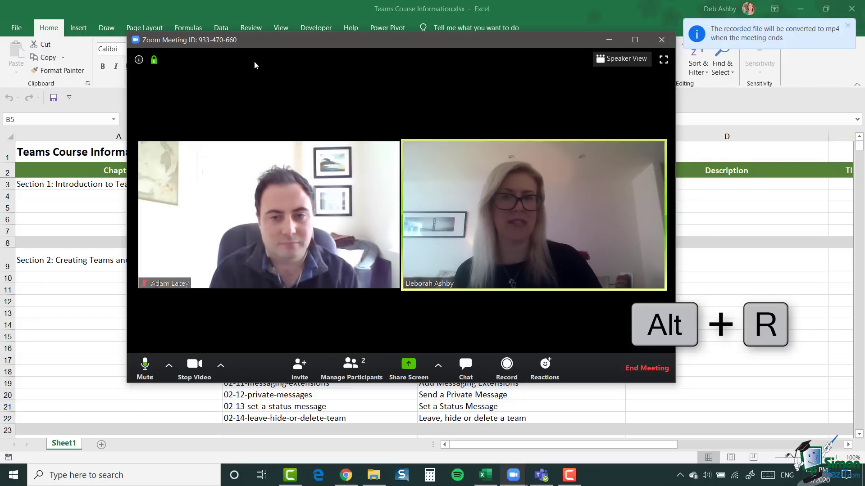
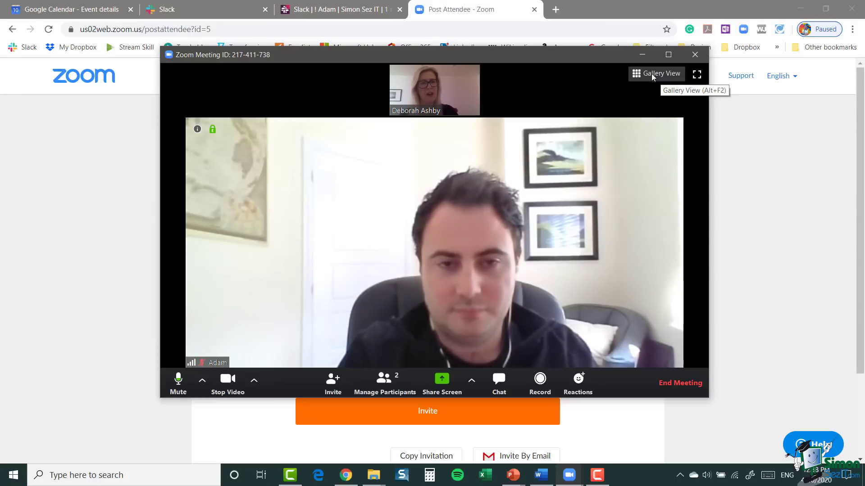
Switch the meeting to Gallery View and pin the other participant's video
left_click(651, 74)
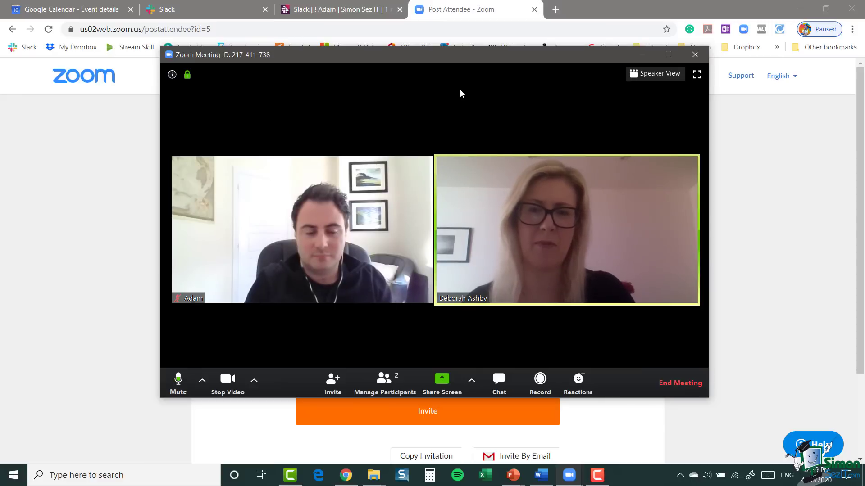
mouse_move(311, 223)
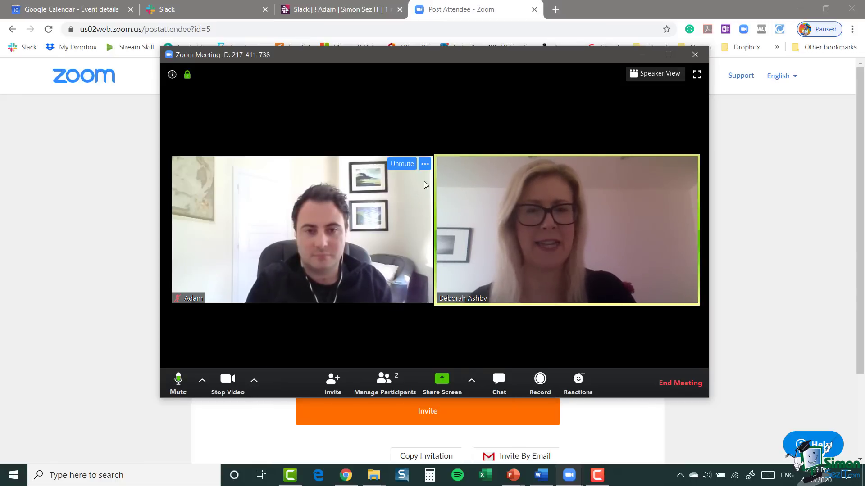
left_click(424, 163)
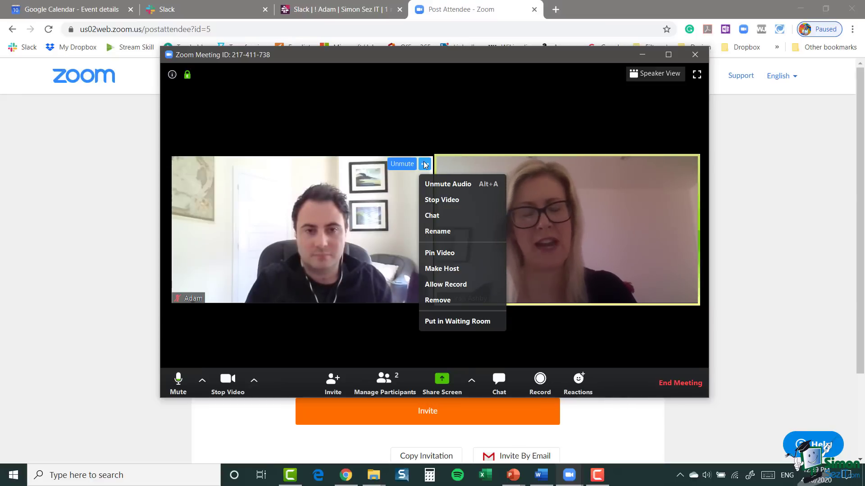
left_click(424, 164)
left_click(425, 164)
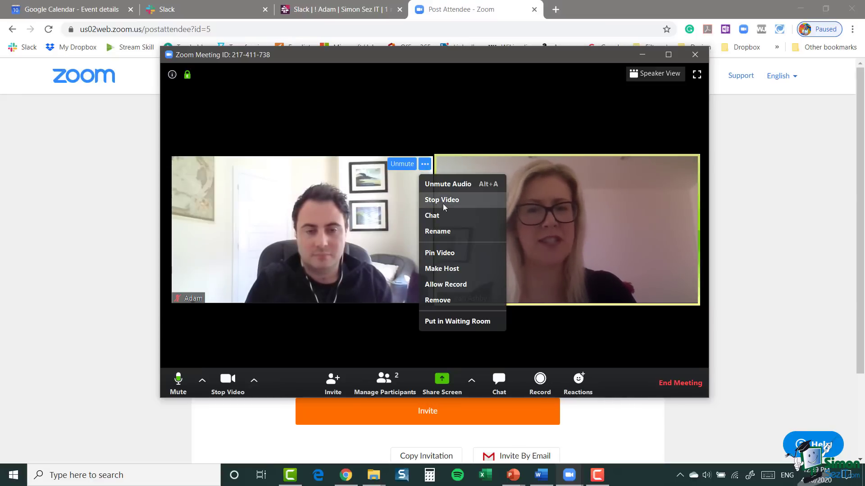
left_click(456, 253)
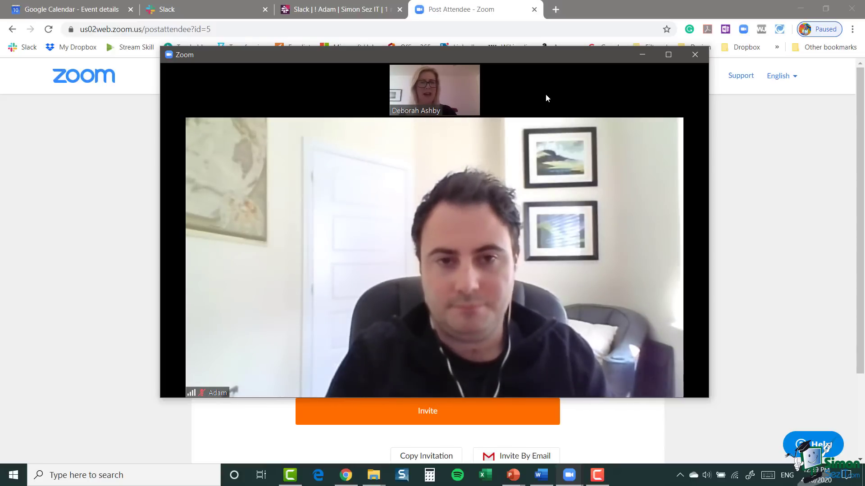
Unpin the other participant's video and return the meeting to Gallery View
mouse_move(547, 166)
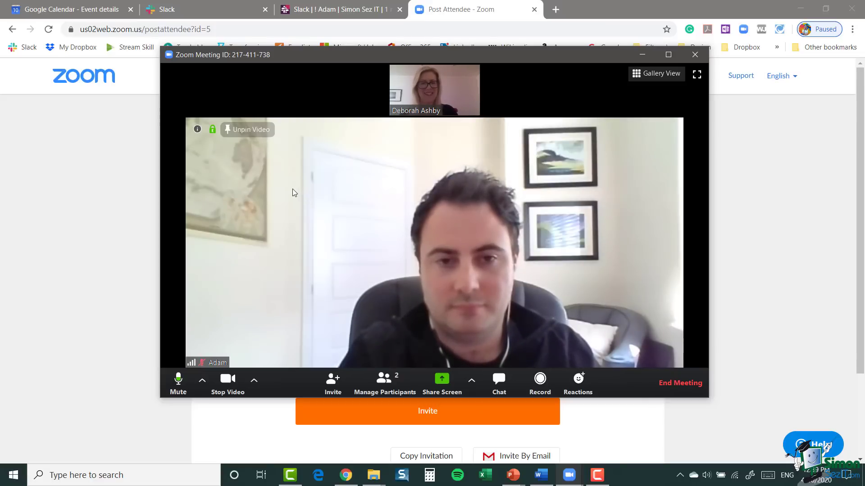
left_click(250, 131)
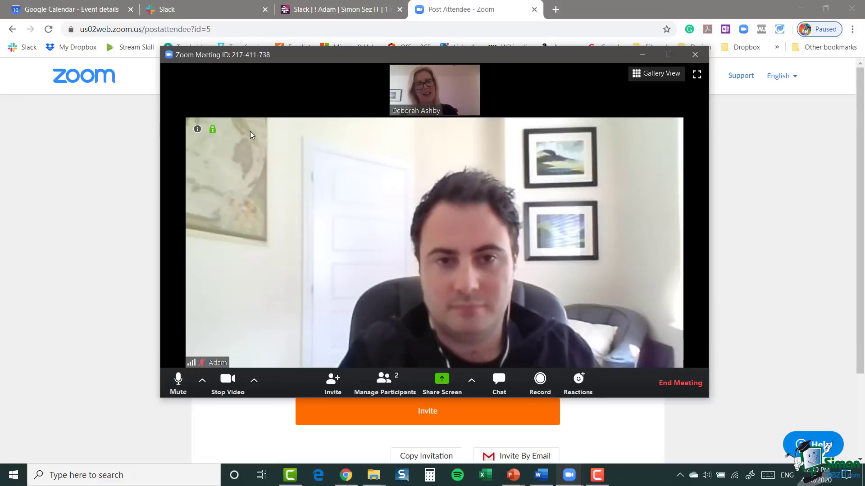
left_click(655, 74)
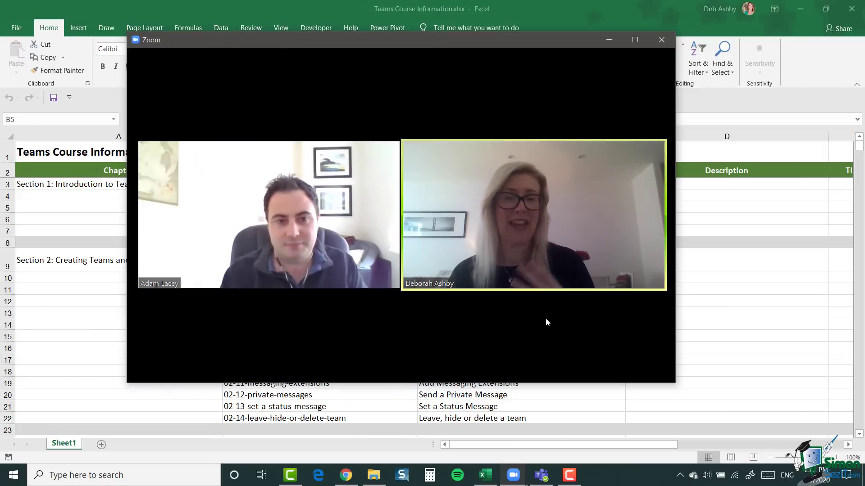
End the current Zoom meeting for all participants
mouse_move(470, 325)
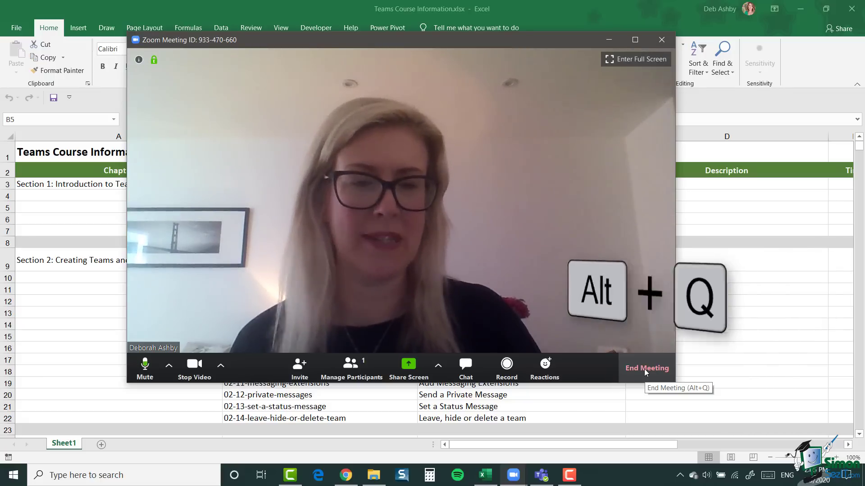
key("alt+q")
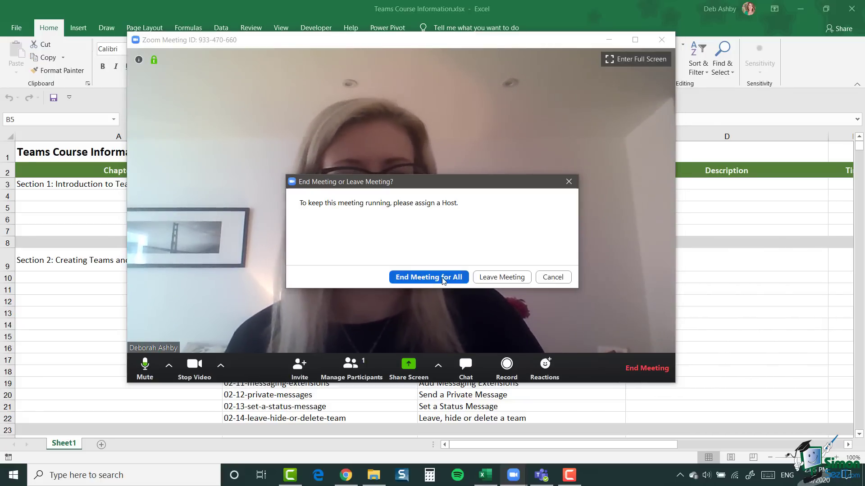
left_click(442, 279)
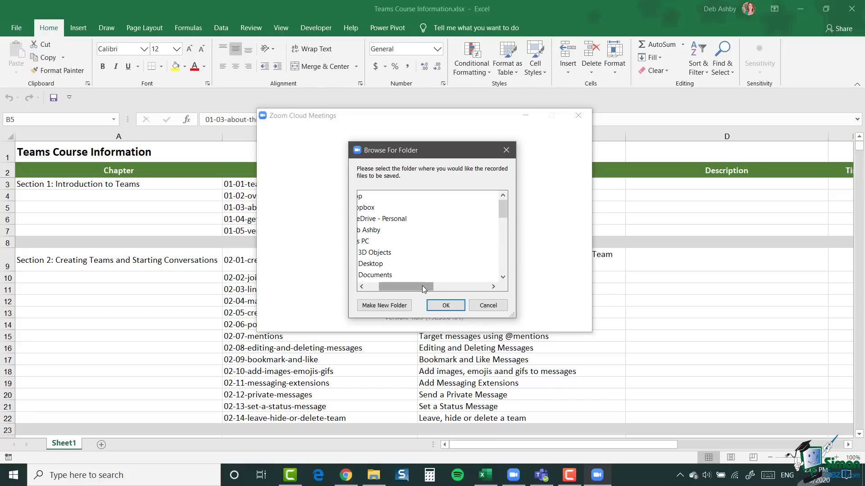
Browse the available save folders for the recorded files and open the Recordings page on the Zoom website
left_click_drag(422, 286, 404, 286)
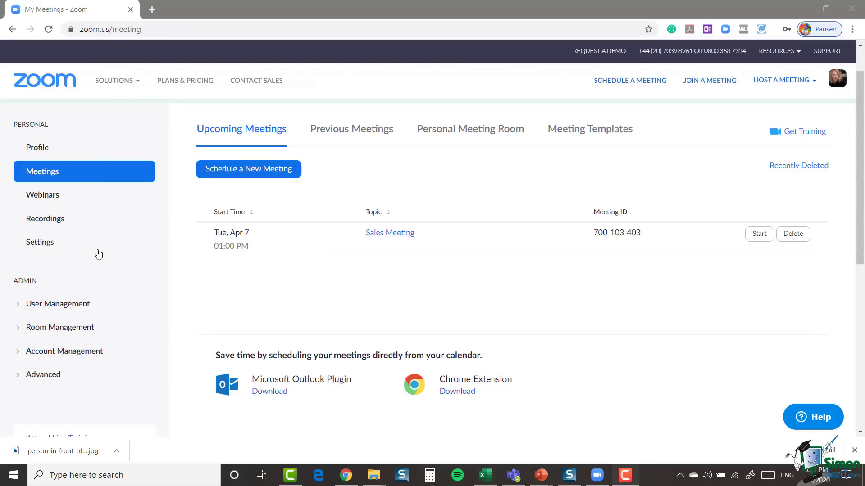
left_click(42, 223)
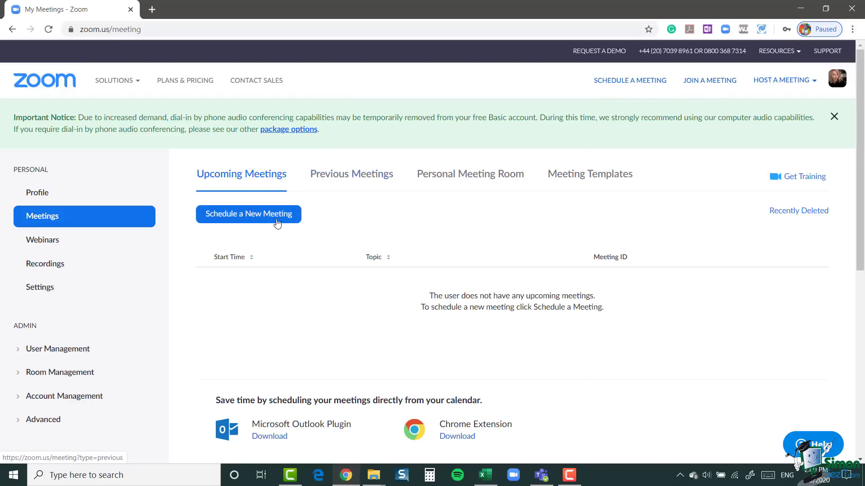
Schedule a new meeting with the topic "Sales Meeting" and skip the optional description
left_click(251, 217)
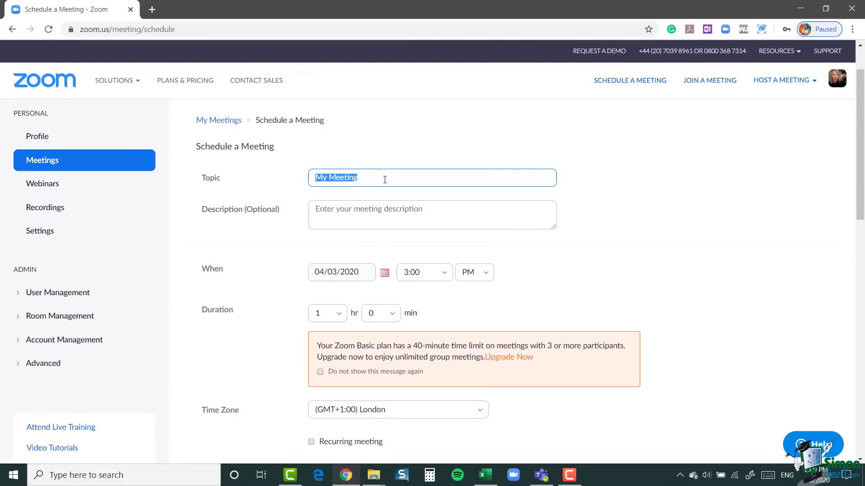
type("Sales Meeting")
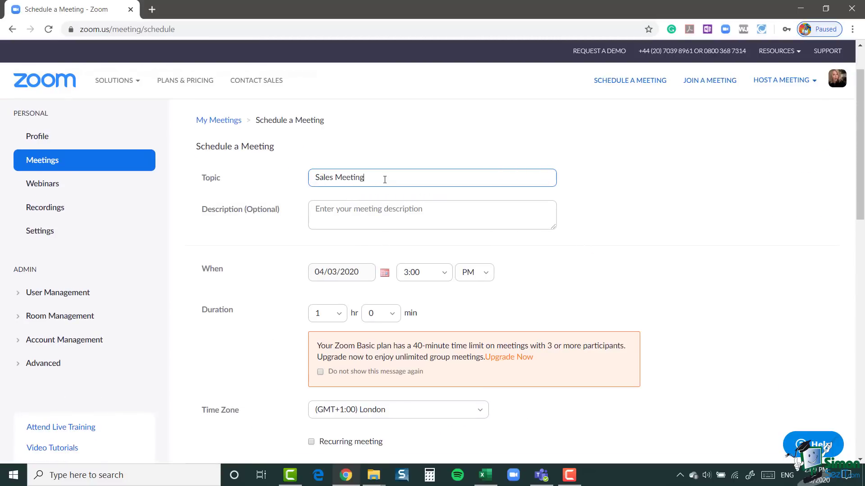
key("Tab")
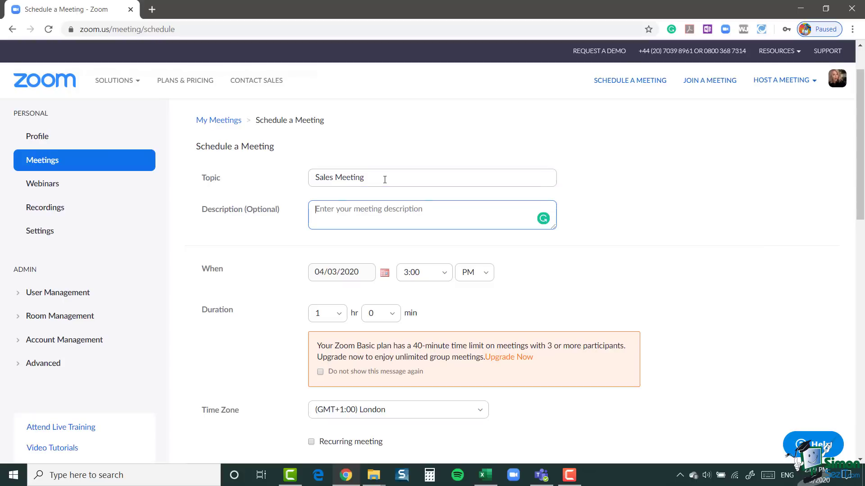
key("Tab")
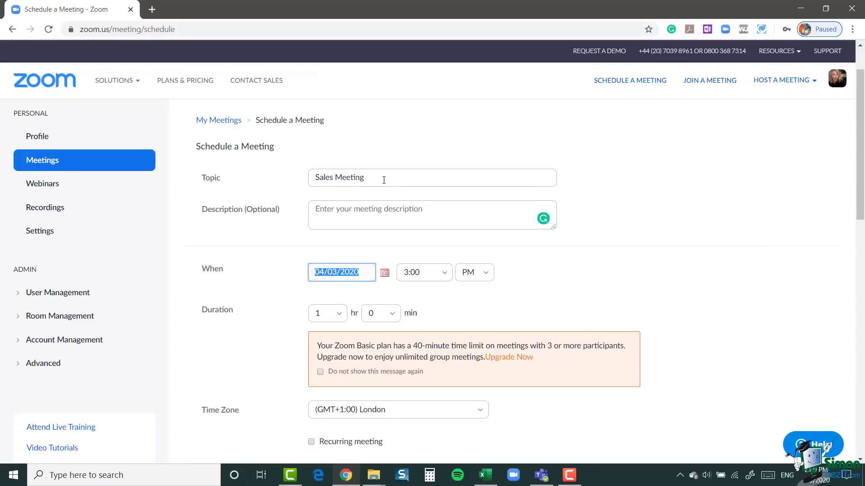
Set the Sales Meeting's date to 04/07/2020 and its start time to 1:00 PM
left_click(384, 274)
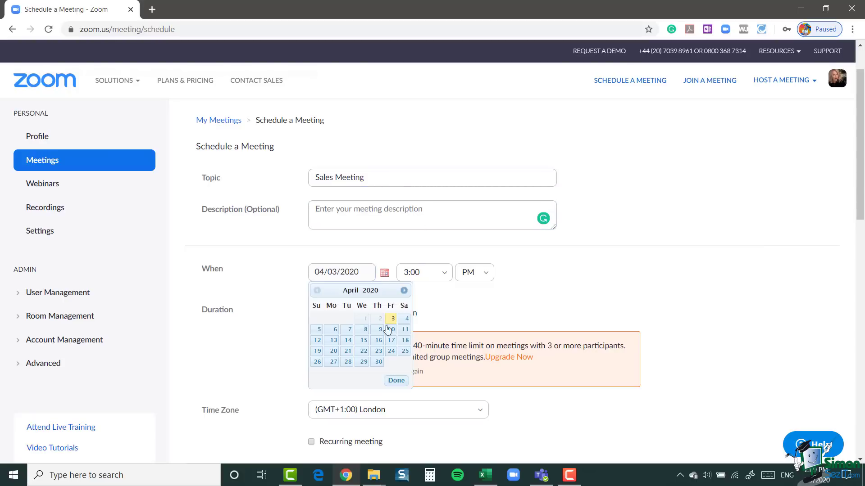
left_click(350, 332)
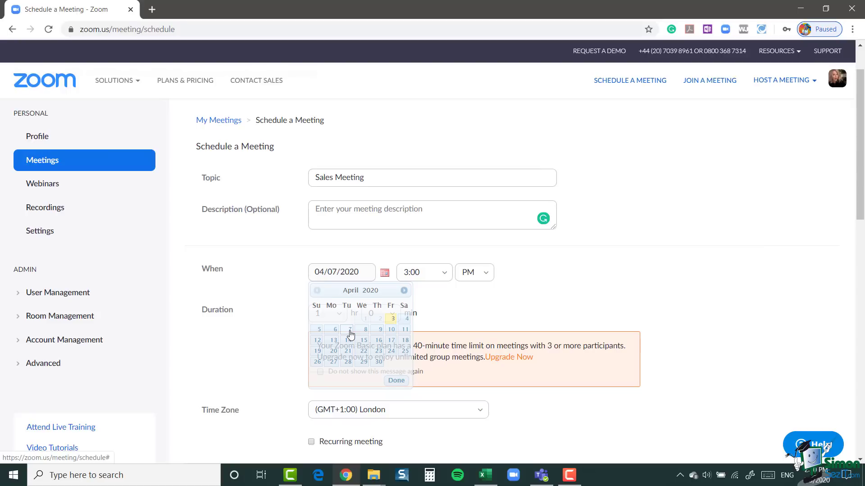
left_click(444, 273)
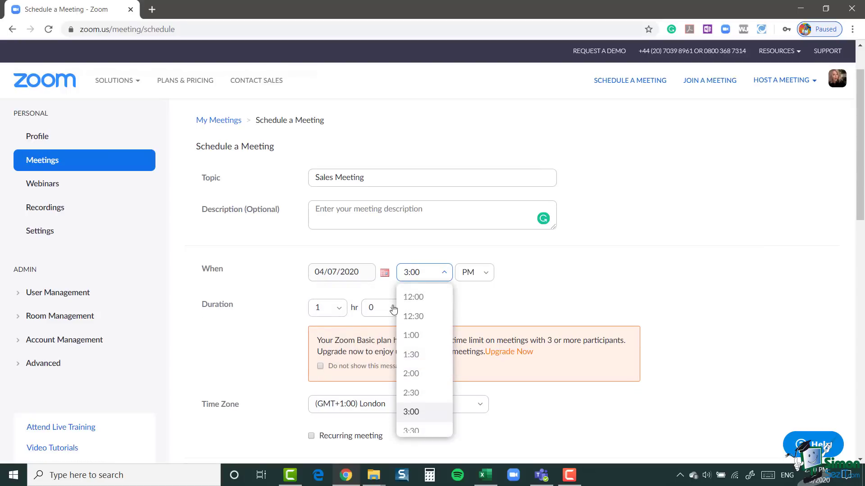
left_click(417, 341)
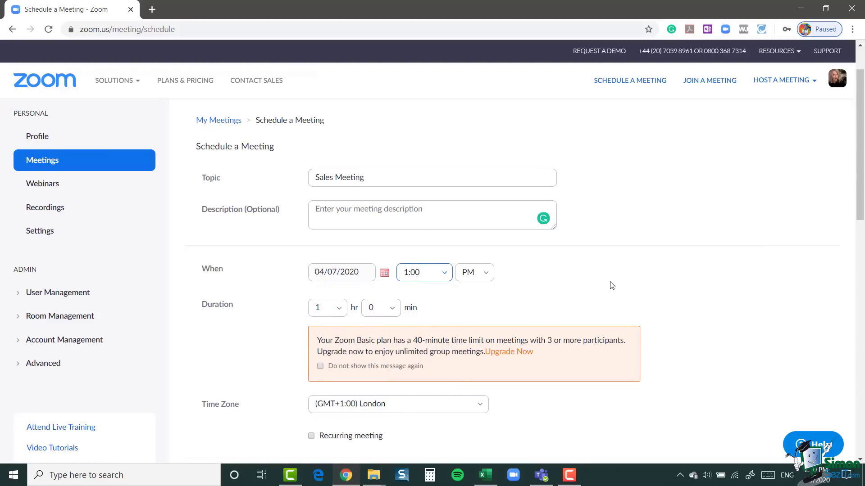
Remove the meeting password requirement, keep the other default meeting options, and save the scheduled Sales Meeting
scroll(612, 285, "down", 4)
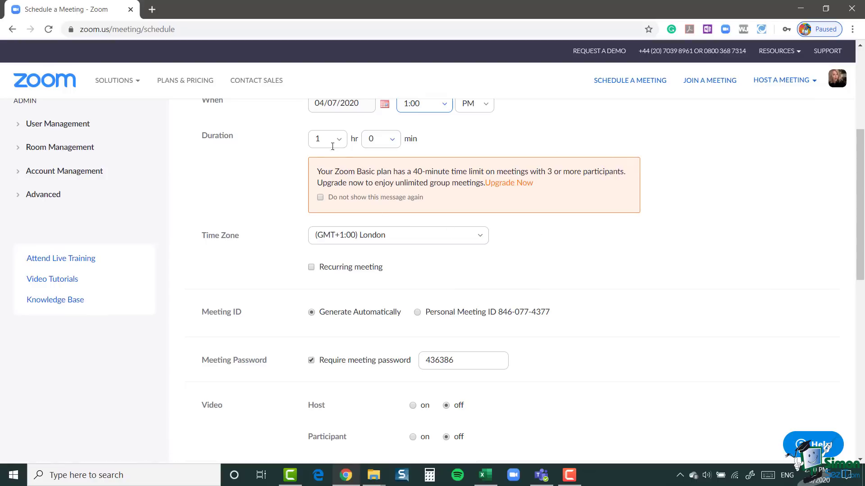
scroll(363, 192, "down", 1)
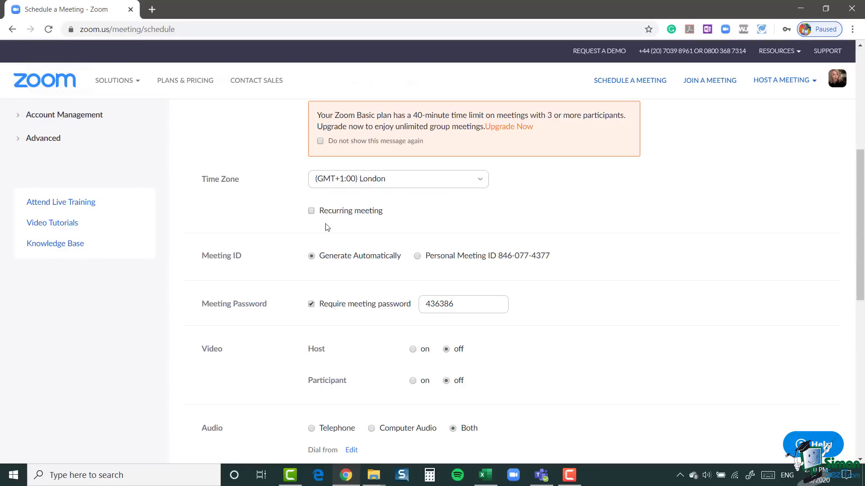
scroll(573, 228, "down", 1)
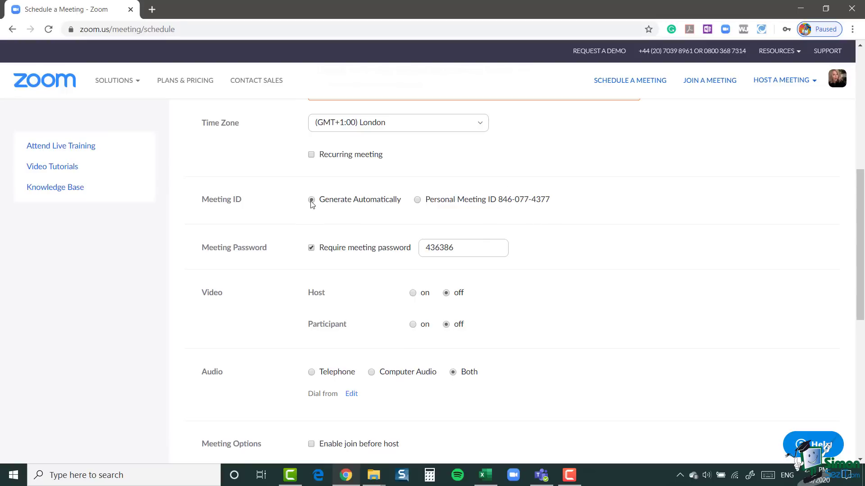
scroll(567, 231, "down", 2)
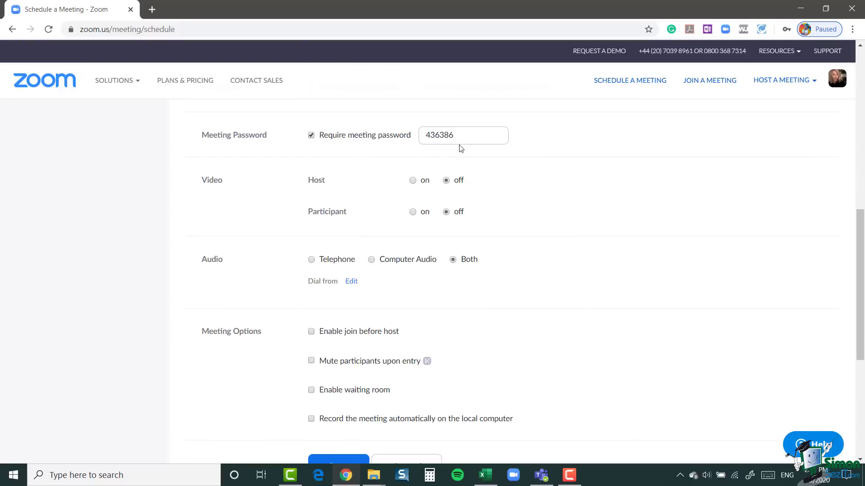
left_click(311, 135)
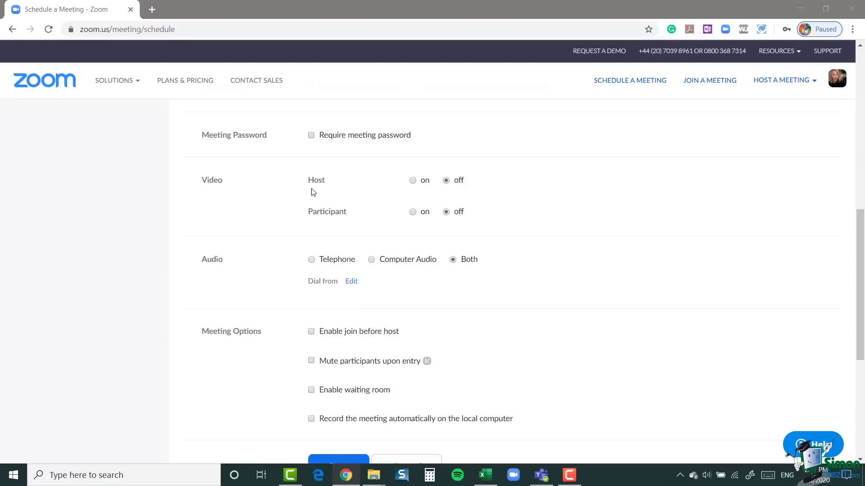
left_click(342, 188)
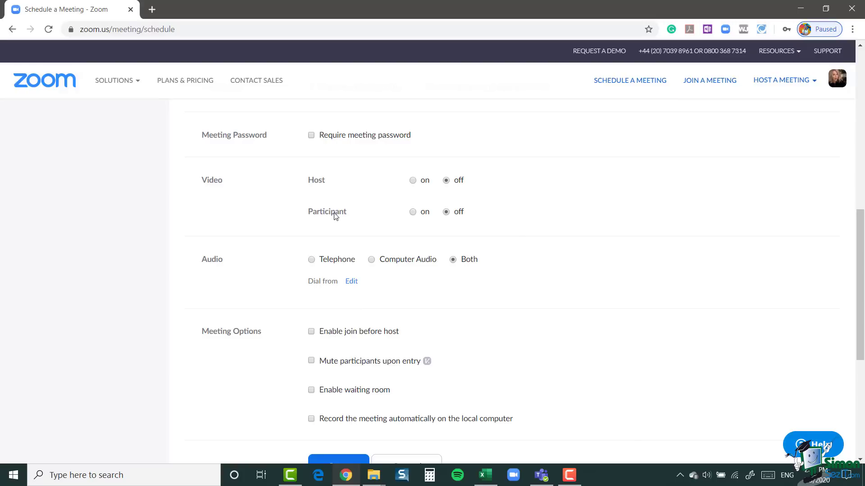
mouse_move(336, 216)
scroll(510, 198, "down", 2)
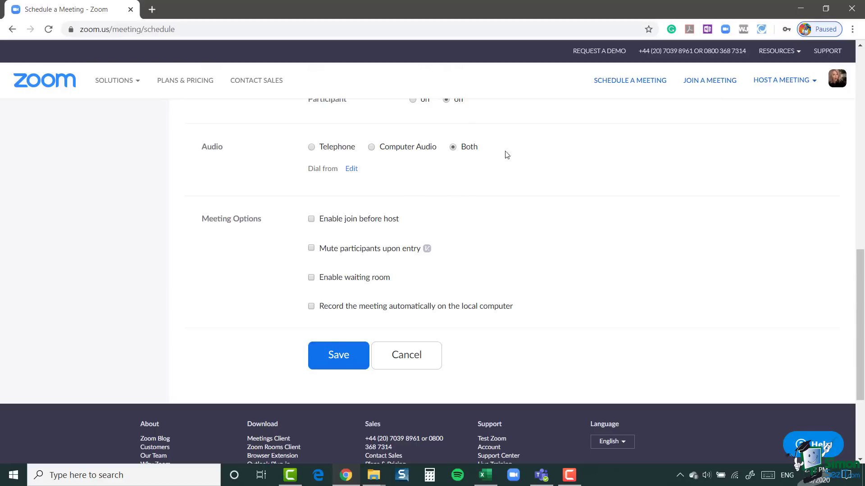
scroll(550, 186, "down", 1)
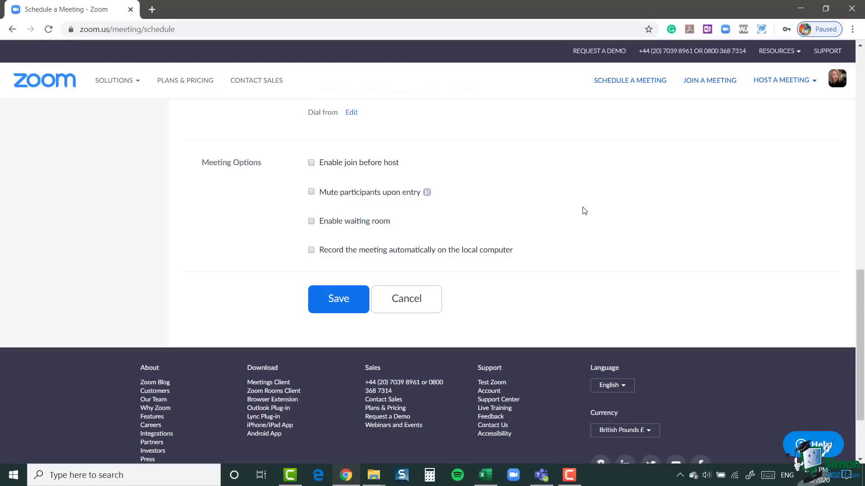
left_click(340, 301)
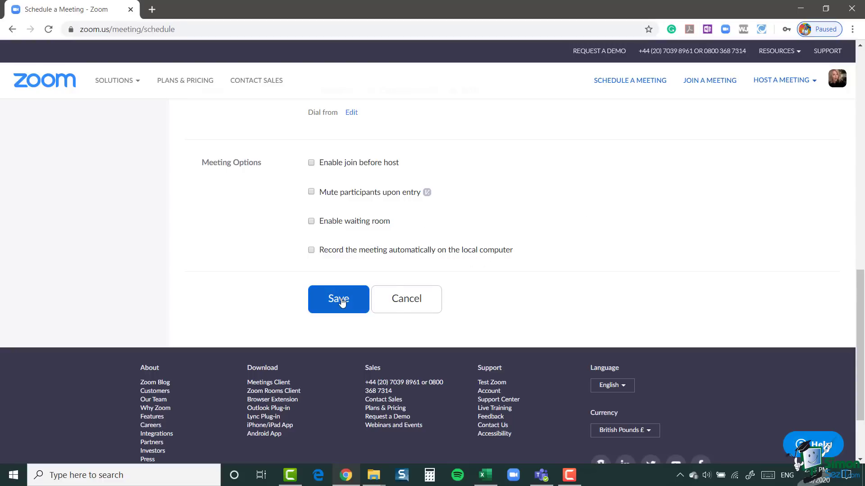
Review the saved meeting's settings and return to the list of upcoming meetings
scroll(592, 216, "down", 6)
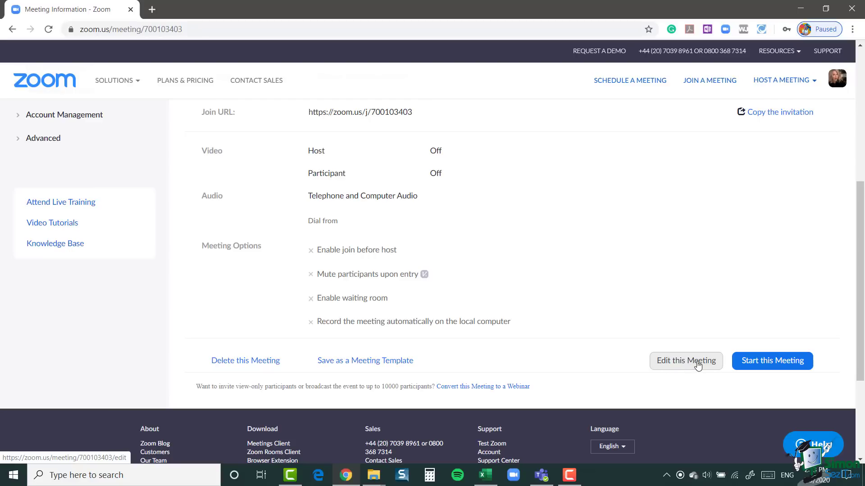
scroll(512, 212, "up", 6)
left_click(48, 218)
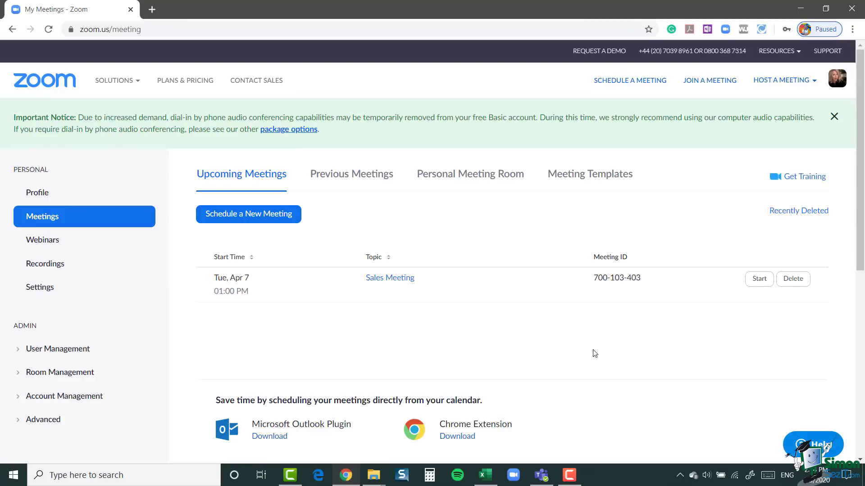
Open the Sales Meeting's details from the upcoming meetings and highlight its Join URL
left_click(383, 280)
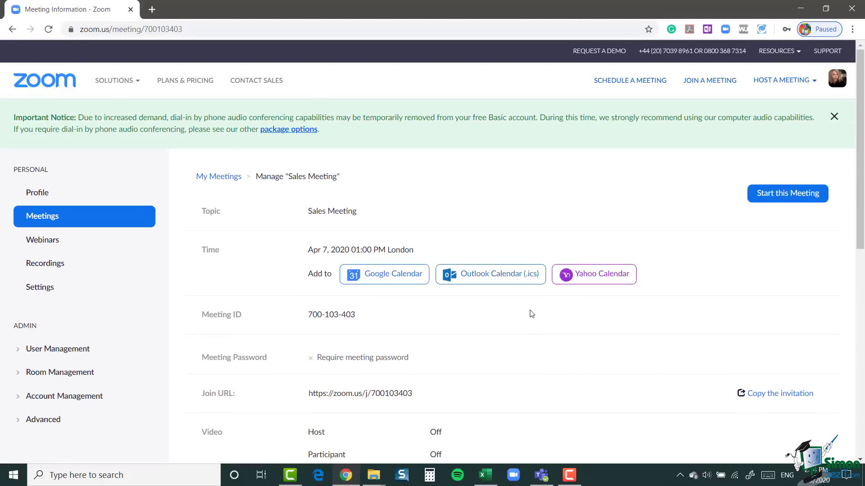
scroll(529, 313, "down", 3)
scroll(528, 314, "down", 1)
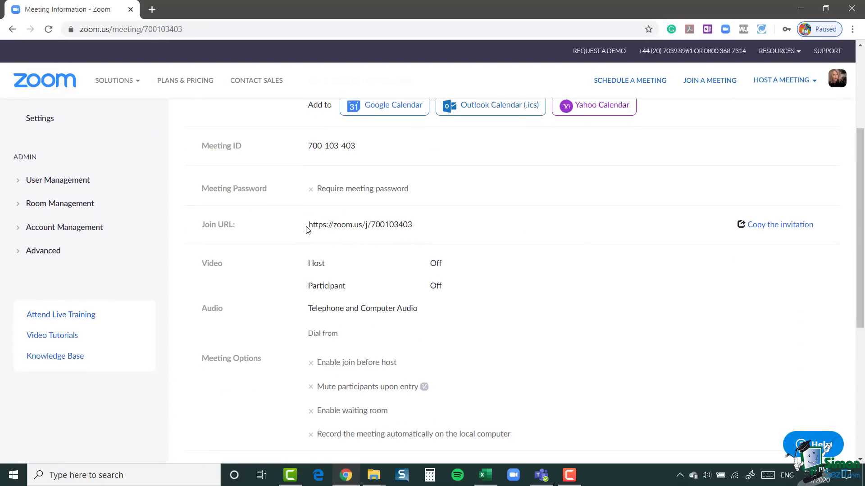
left_click_drag(310, 225, 409, 226)
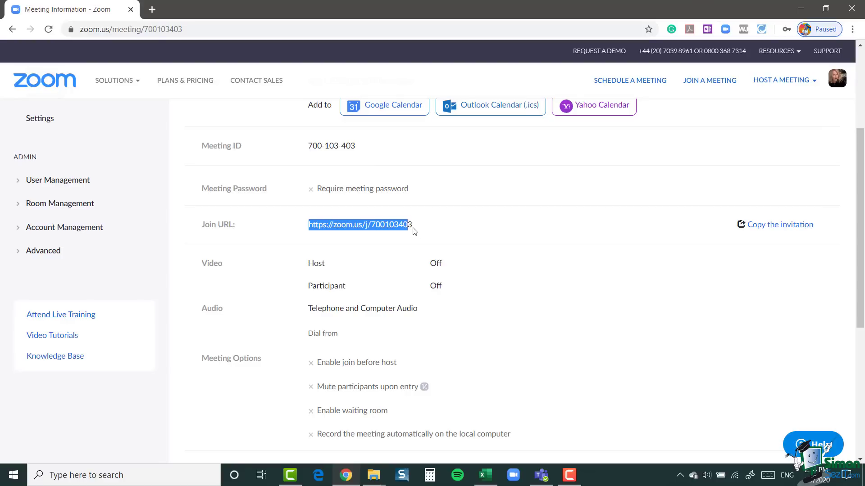
left_click(443, 231)
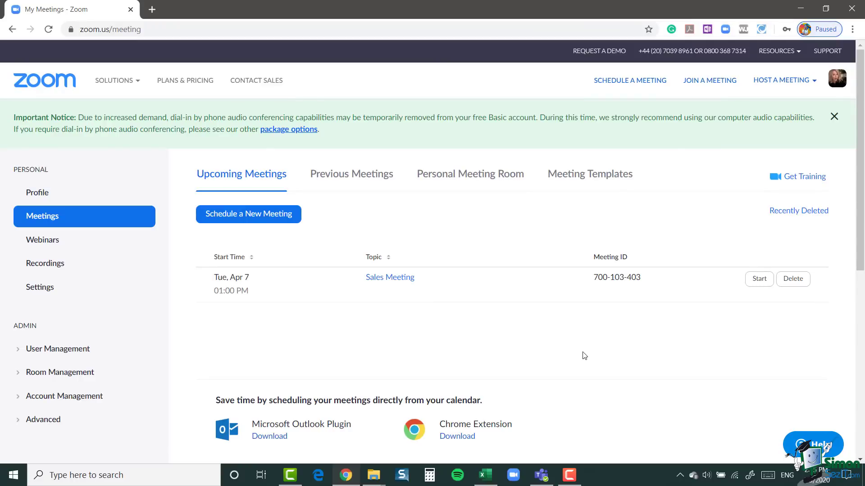
Switch to Google Calendar and start a new event on Apr 8, 2020 titled "Strategy Planning"
scroll(584, 356, "down", 4)
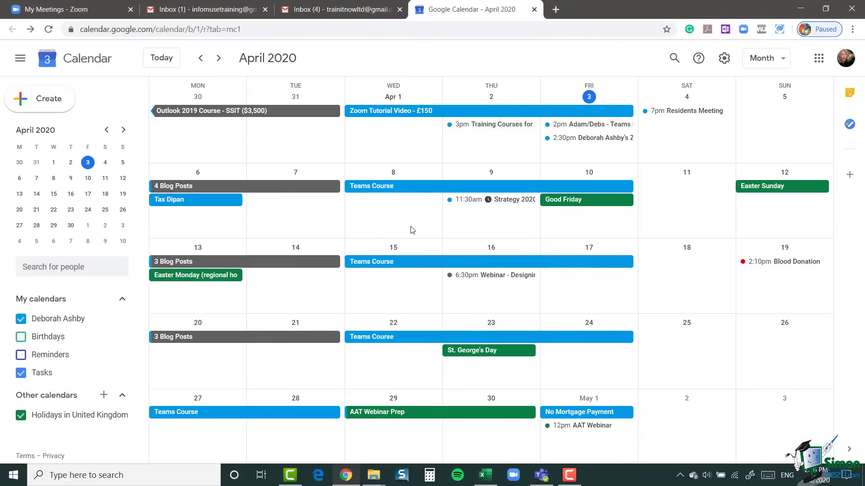
left_click(373, 219)
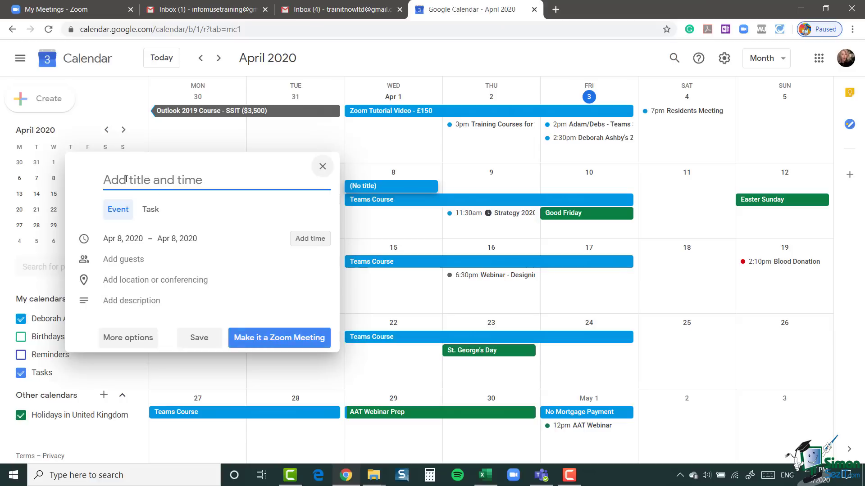
type("Strate")
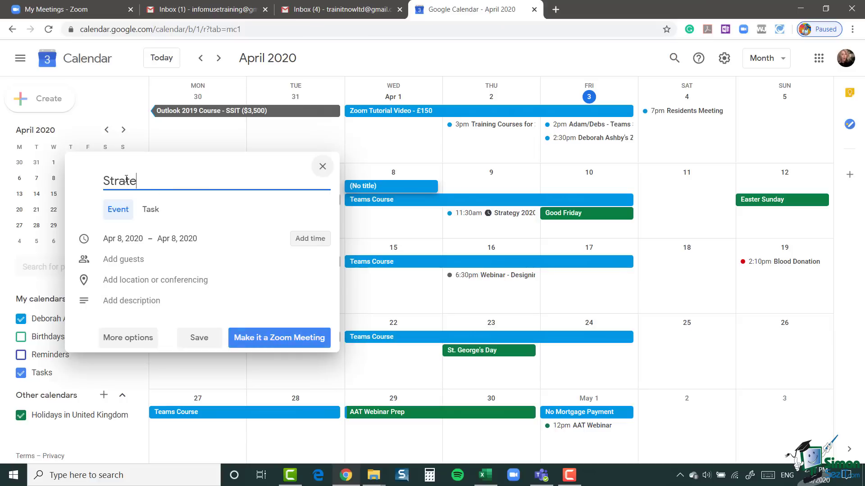
type("gy Planning")
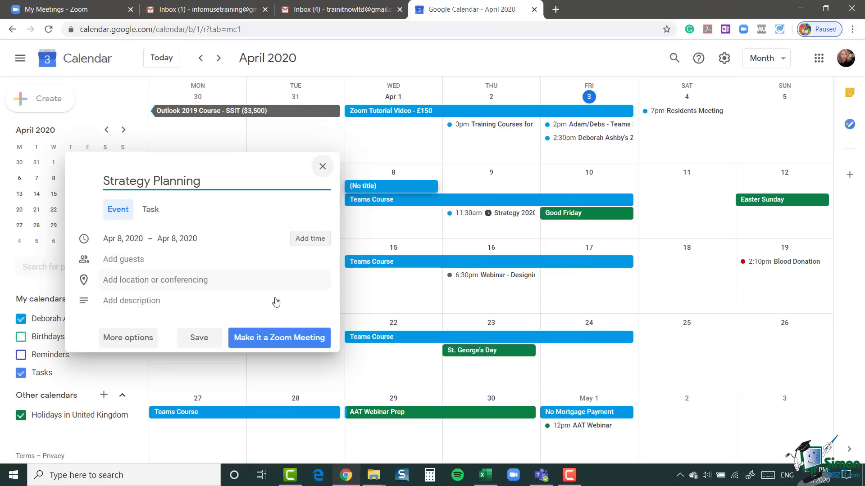
Make the Strategy Planning event a Zoom meeting and open its event details to review the joining information
left_click(290, 342)
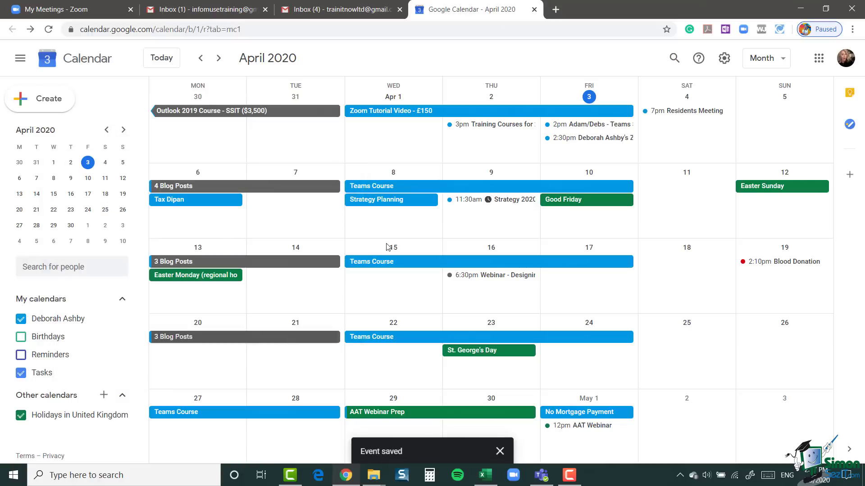
double_click(390, 205)
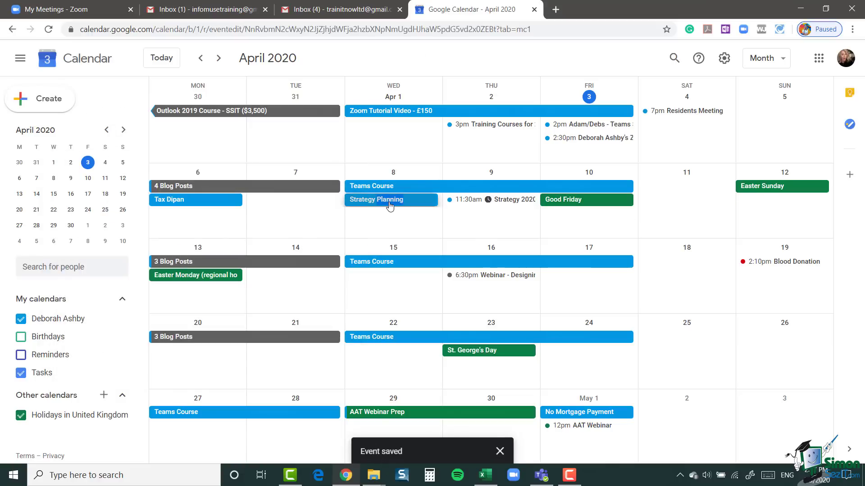
scroll(271, 247, "down", 1)
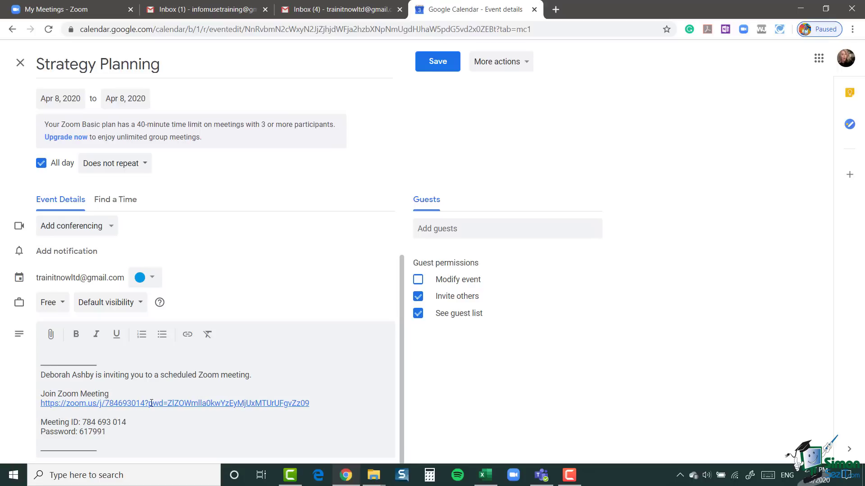
Switch back to the Zoom website's upcoming meetings and look at the page for joining a meeting by ID or personal link name
left_click(76, 9)
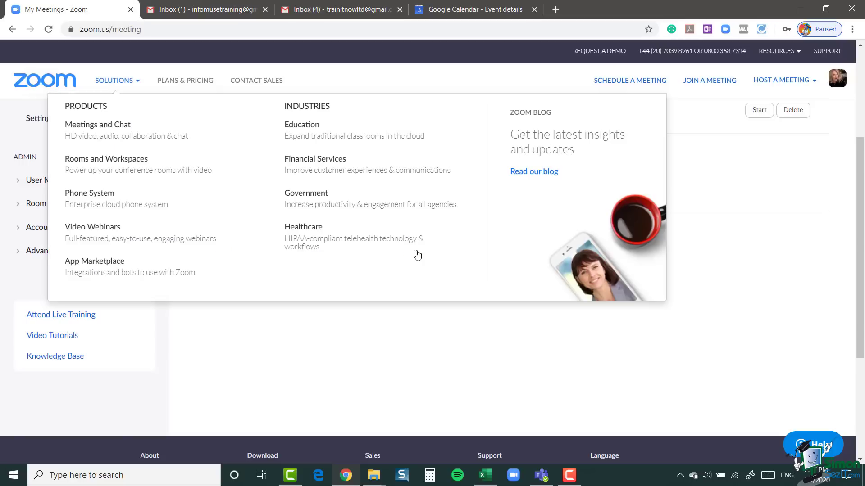
scroll(751, 288, "up", 4)
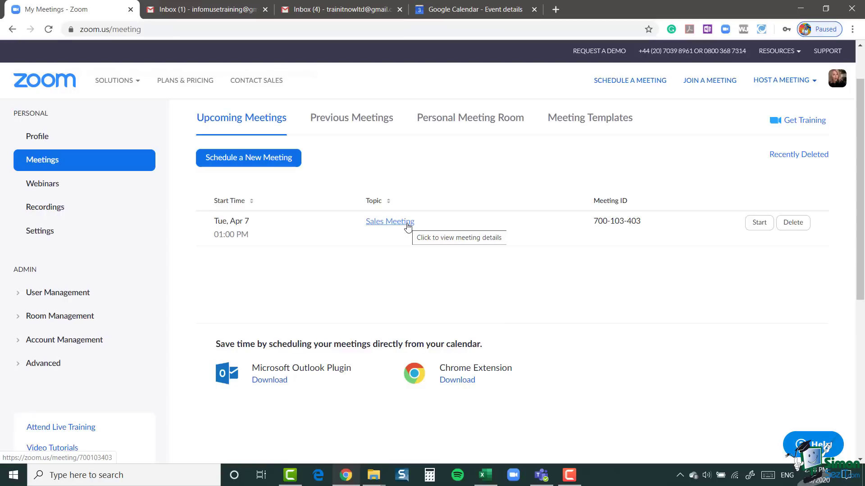
left_click(705, 85)
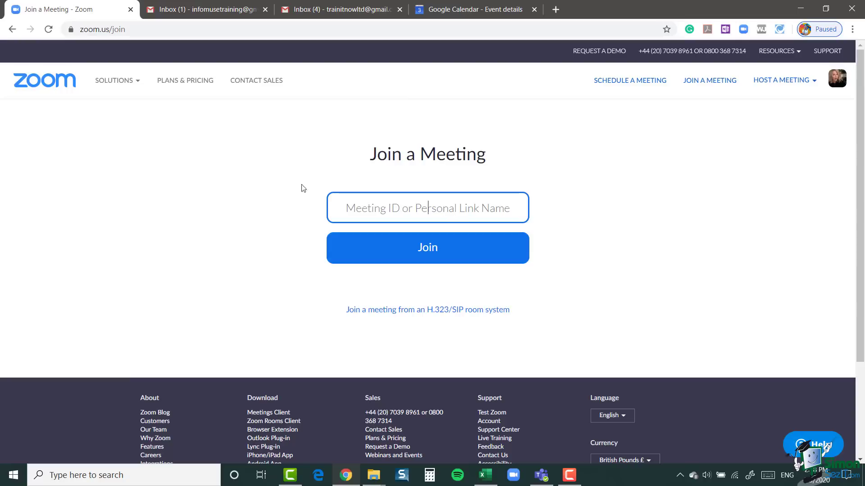
left_click(434, 252)
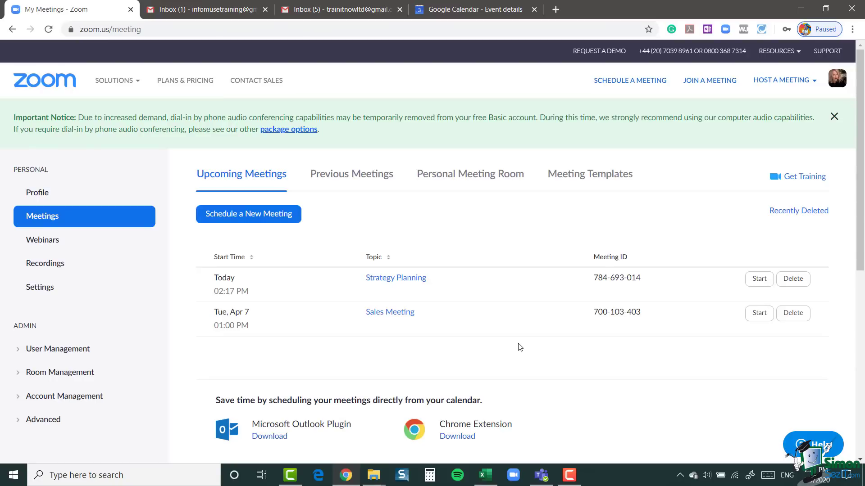
Check the meeting templates, then save the upcoming Sales Meeting as a template named "Sales Meeting"
left_click(589, 179)
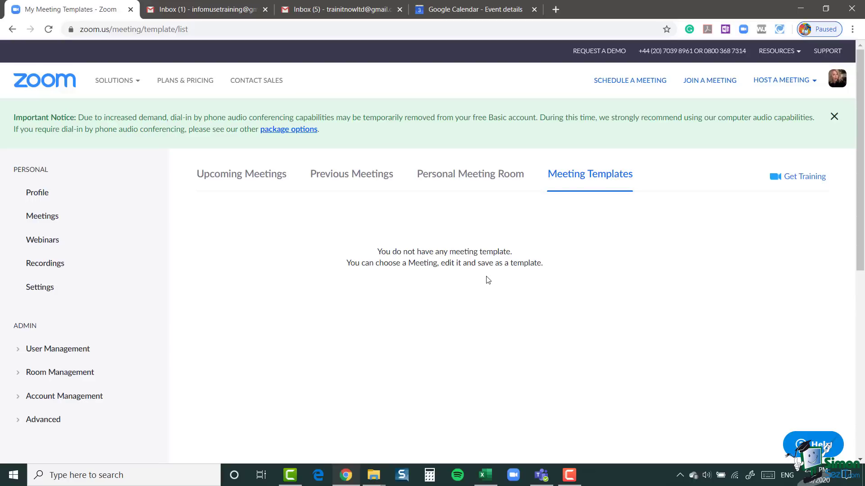
left_click(238, 179)
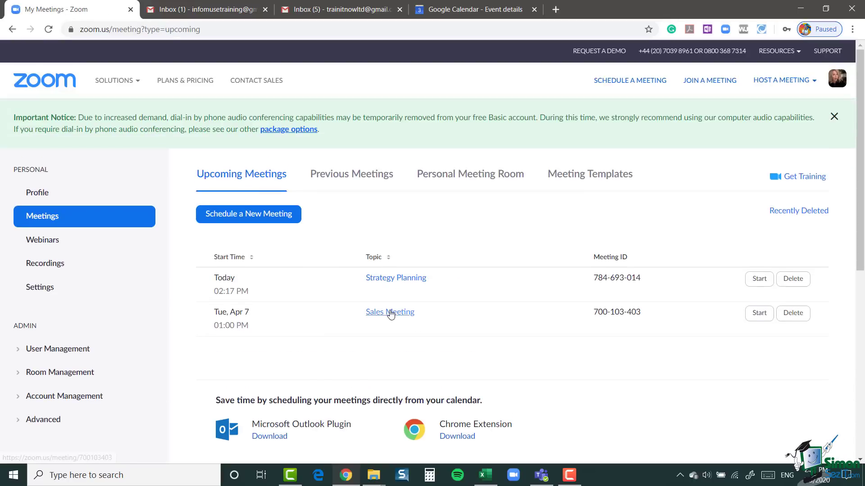
left_click(391, 313)
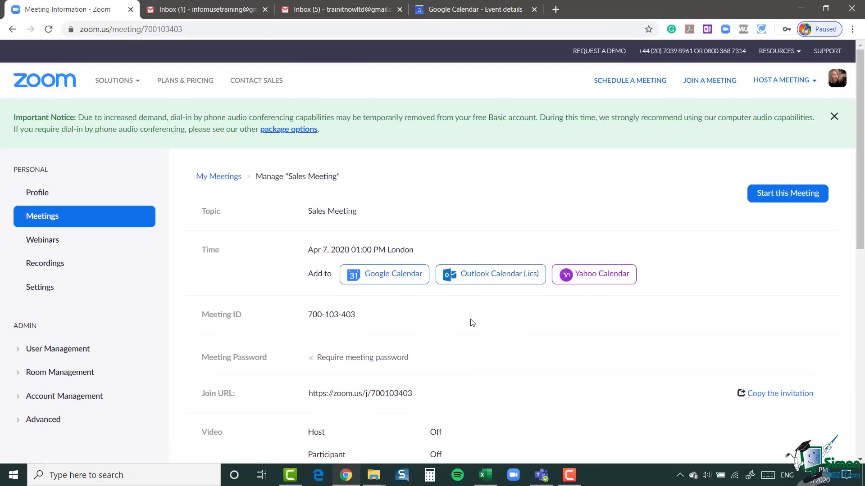
scroll(472, 323, "down", 4)
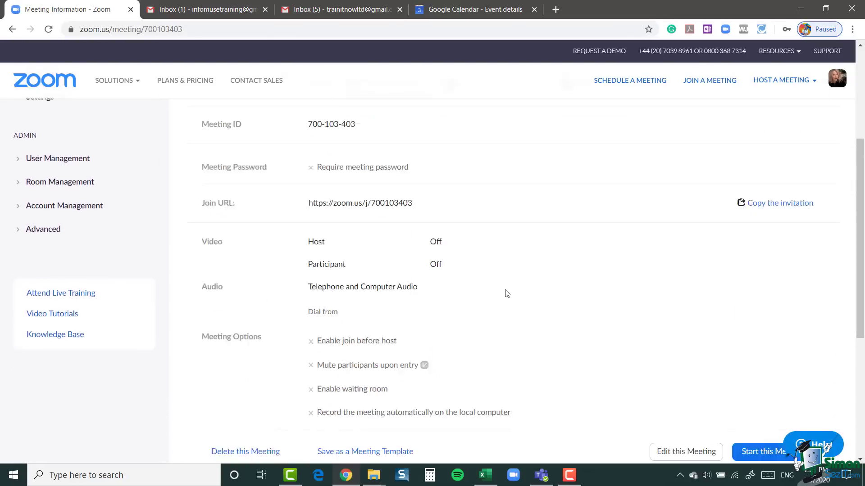
scroll(506, 294, "down", 2)
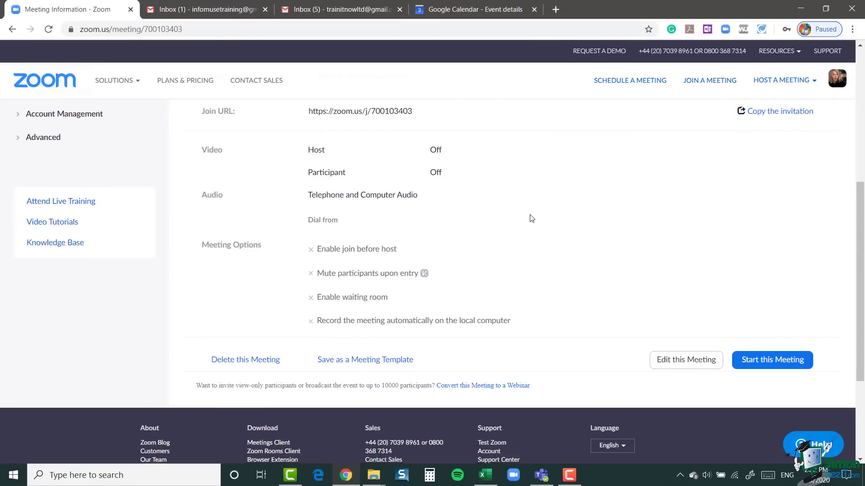
scroll(531, 217, "down", 1)
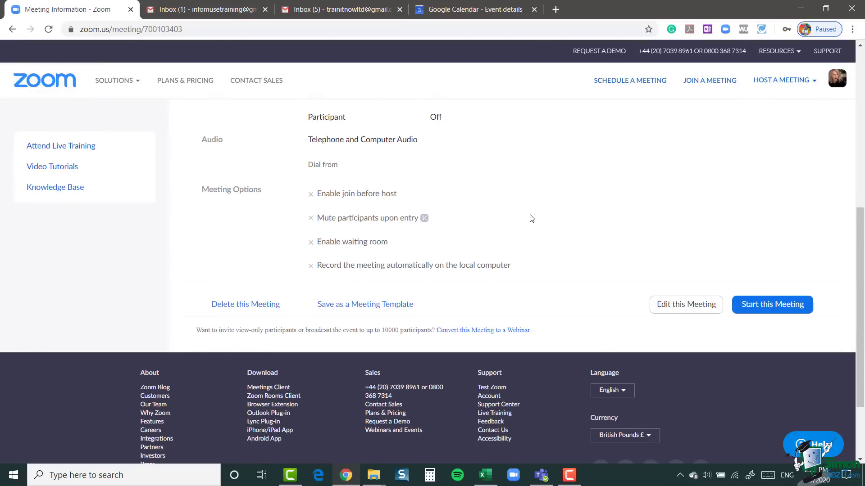
left_click(373, 308)
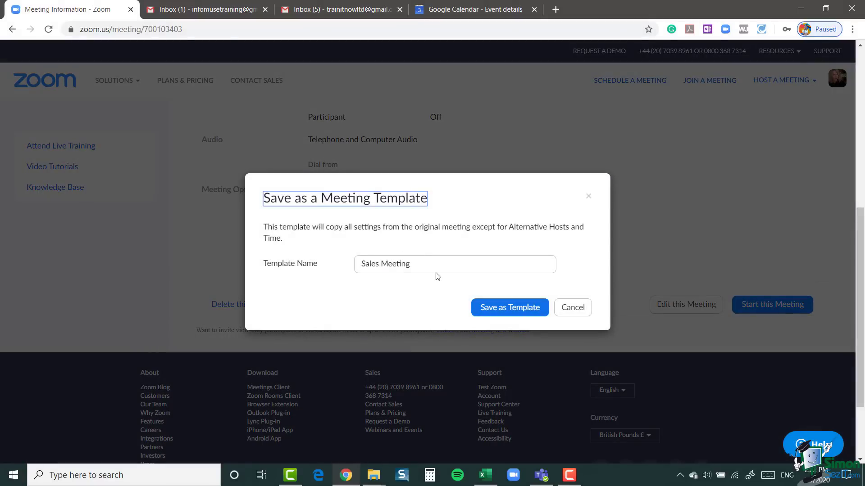
left_click(506, 310)
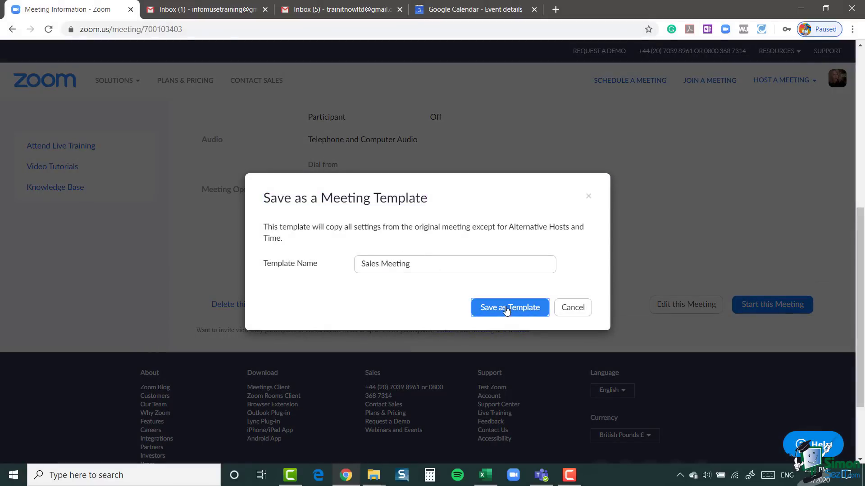
Return to the meetings overview and view the saved meeting templates
scroll(504, 265, "up", 8)
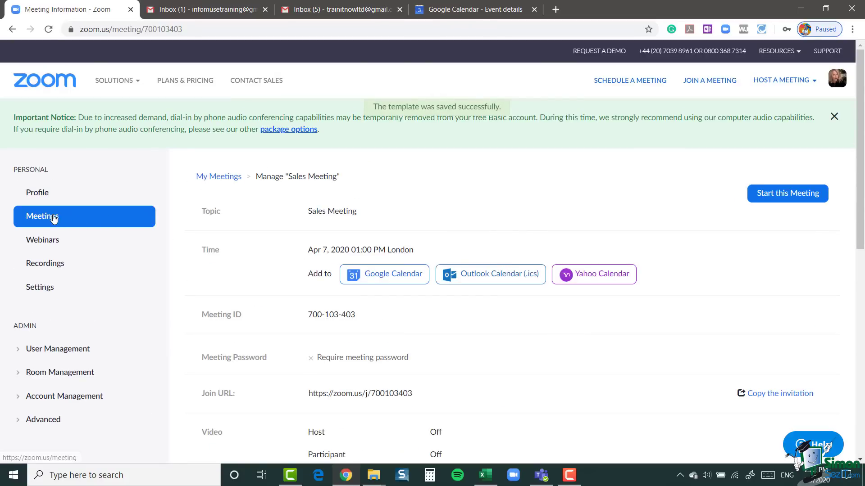
left_click(54, 217)
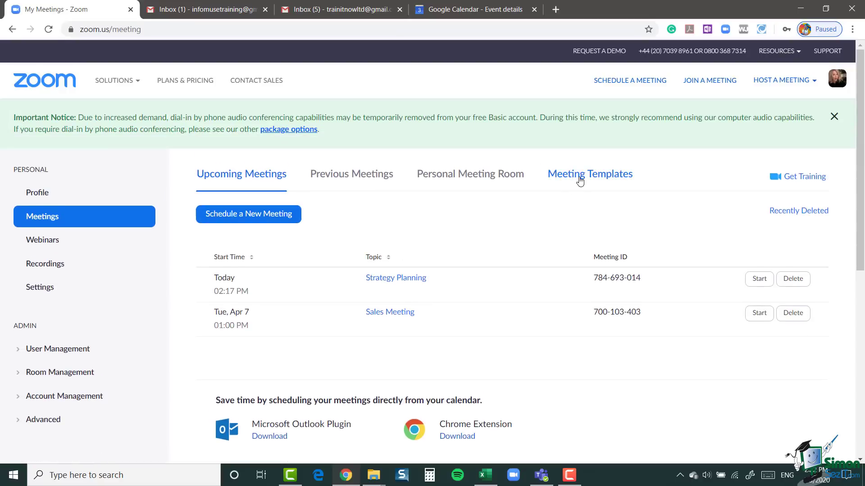
left_click(580, 180)
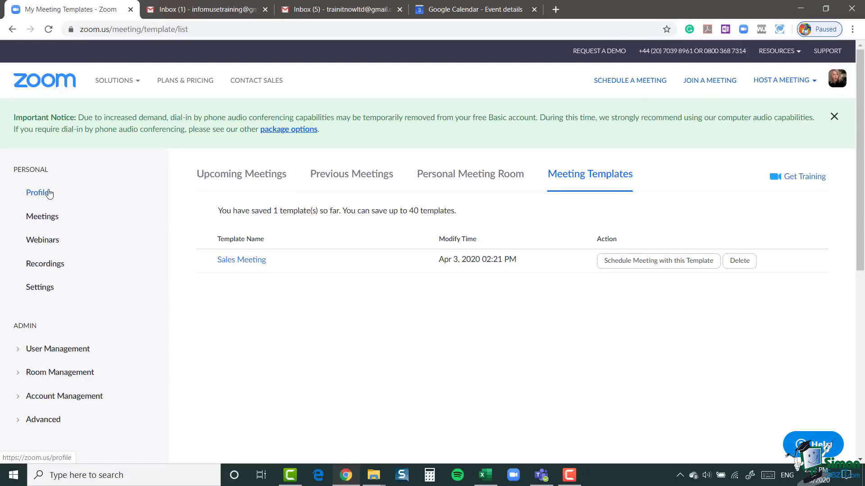
Review the account profile, including the personal meeting ID, sign-in email, user type, language, and date and time settings
left_click(34, 193)
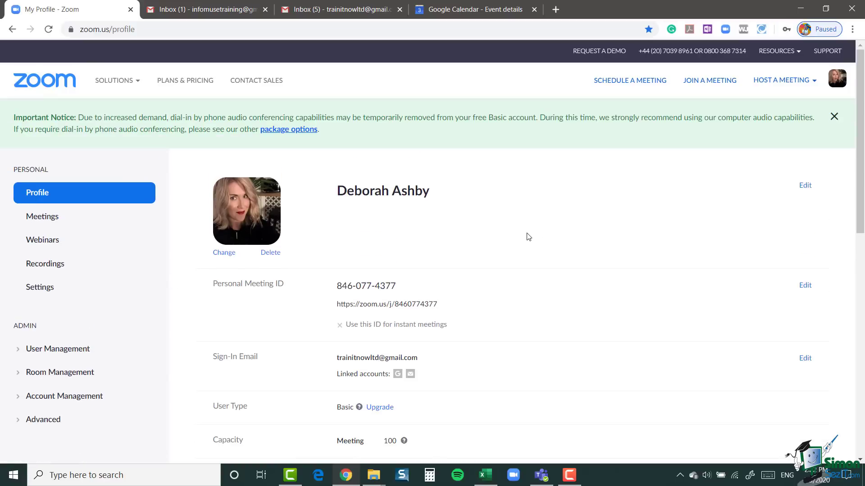
scroll(528, 237, "down", 4)
scroll(527, 237, "up", 1)
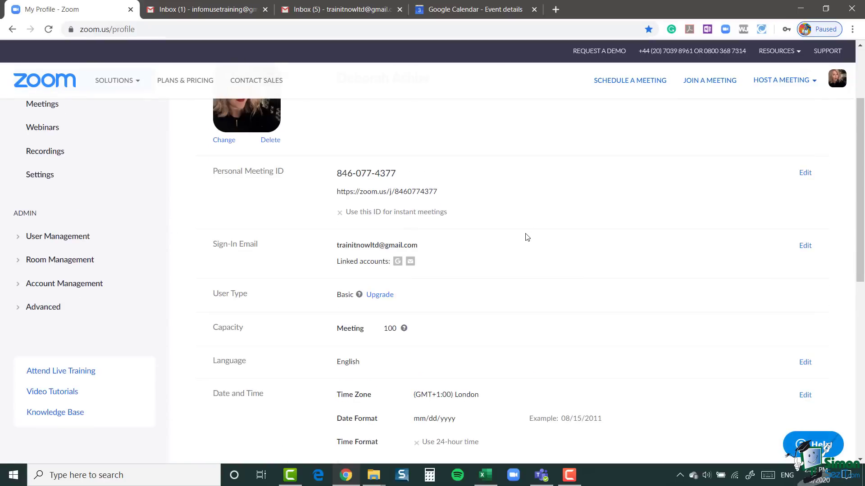
scroll(527, 237, "up", 1)
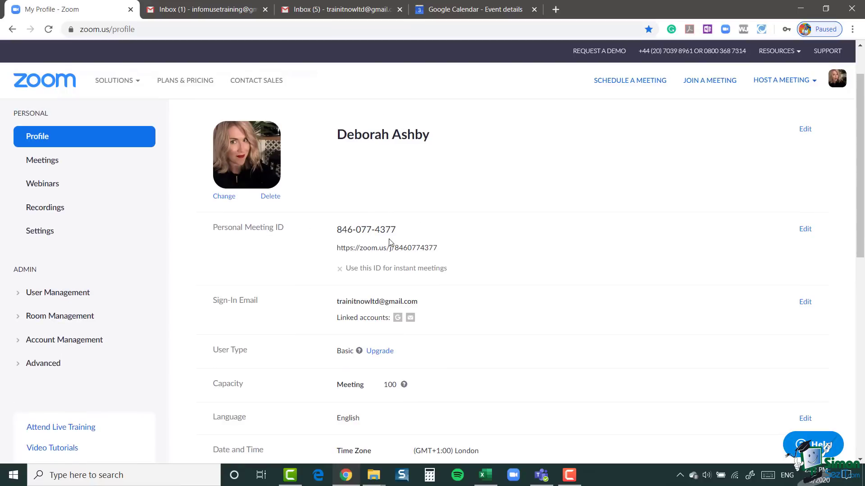
scroll(450, 261, "down", 1)
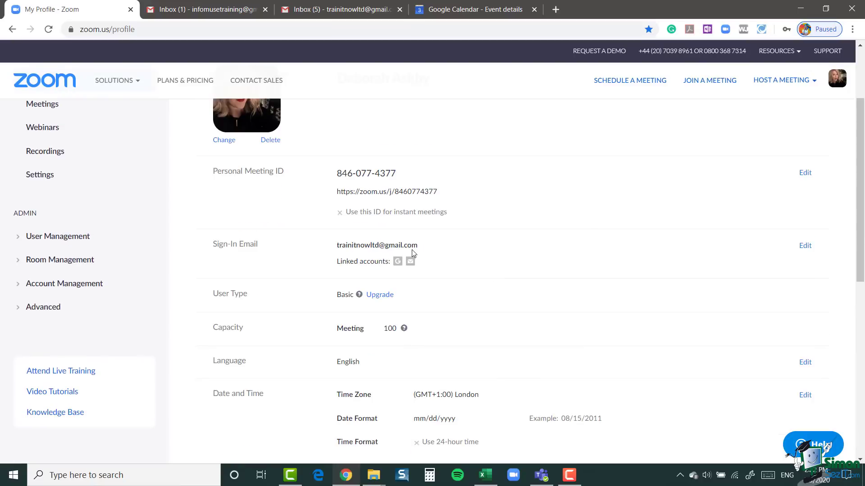
scroll(382, 257, "down", 1)
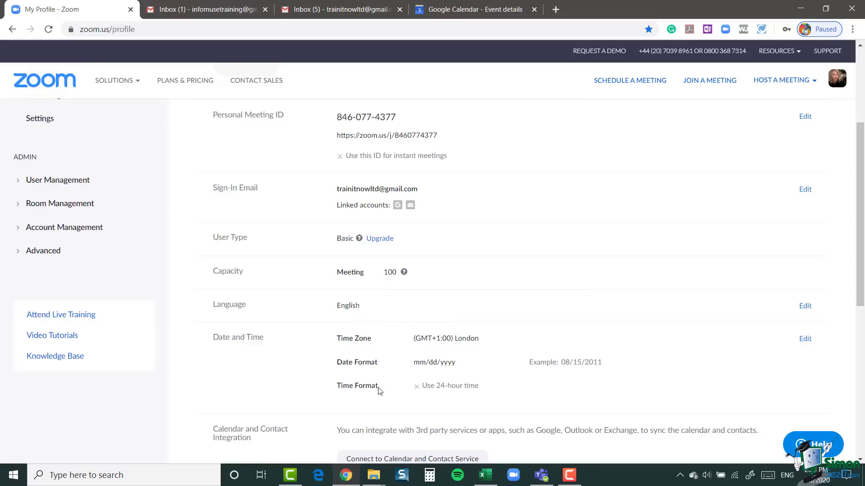
scroll(195, 315, "up", 4)
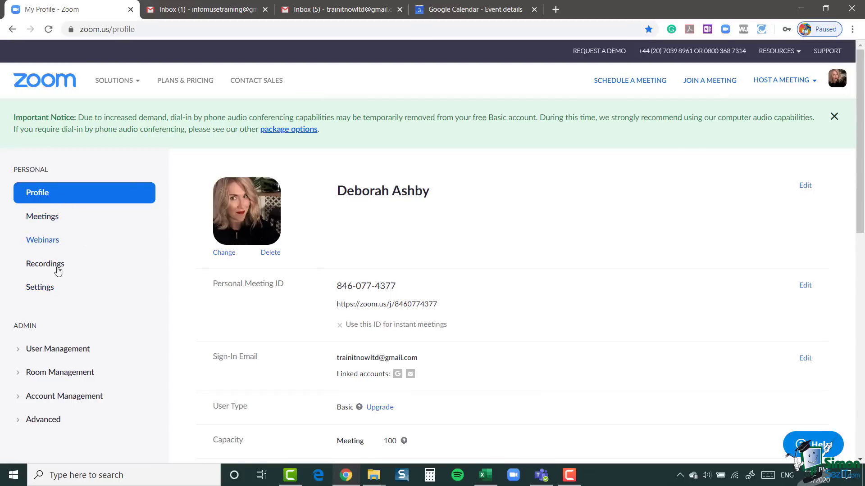
Examine the account's Schedule Meeting settings, including host and participant video, audio type and password requirements
left_click(39, 289)
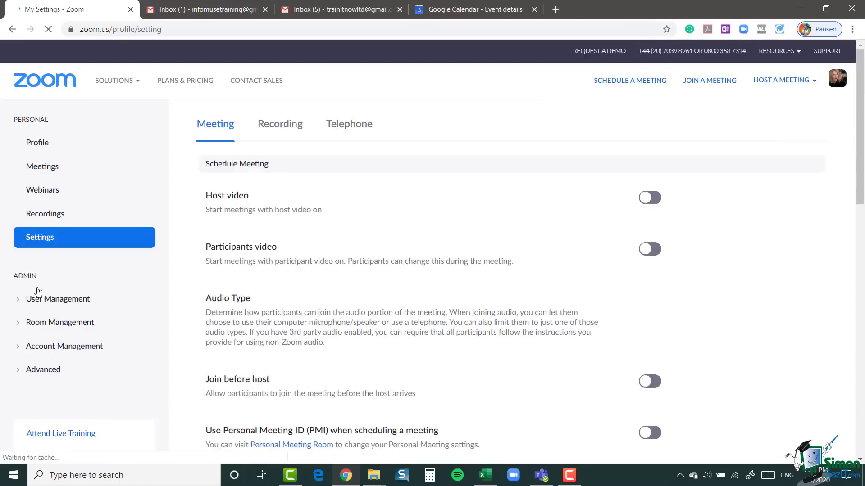
scroll(464, 259, "down", 1)
scroll(466, 260, "down", 6)
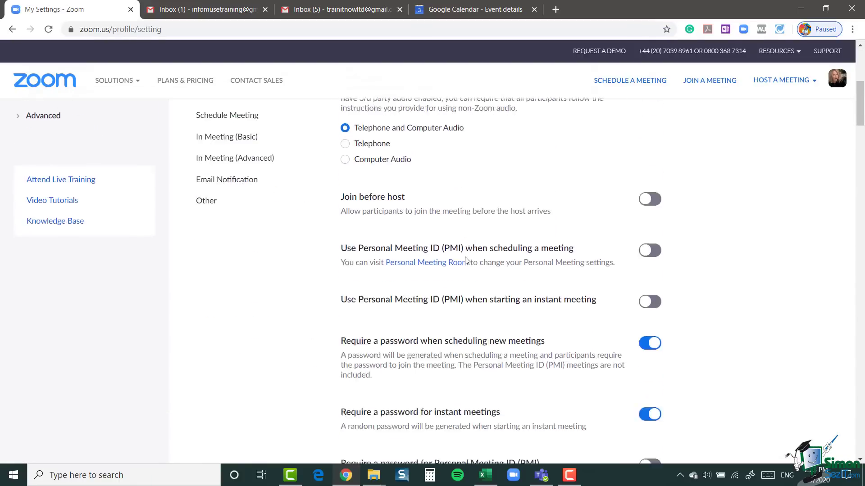
scroll(466, 257, "up", 3)
scroll(466, 258, "up", 4)
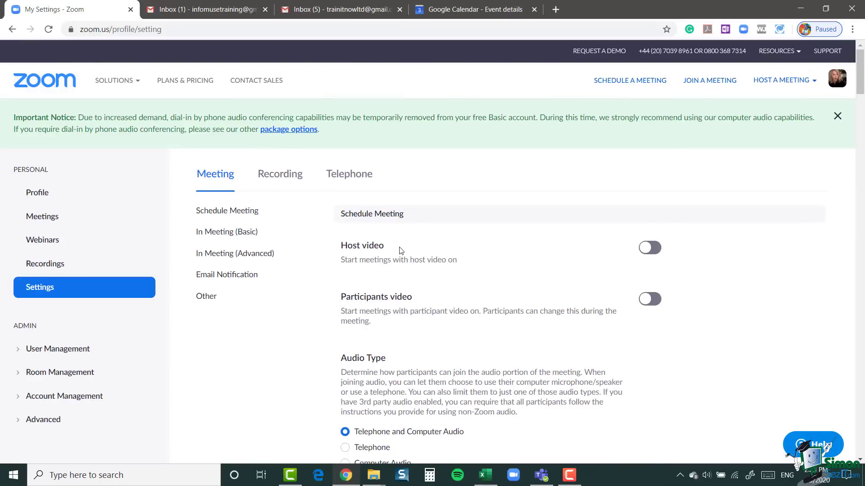
scroll(516, 280, "down", 1)
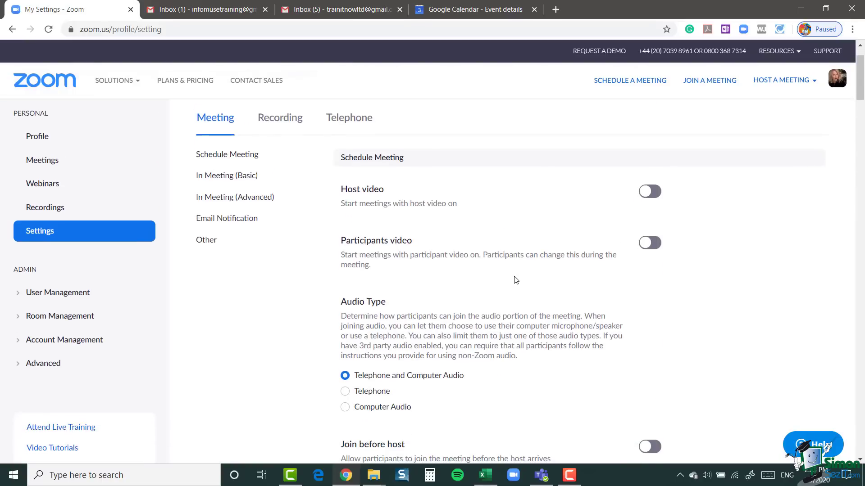
scroll(513, 280, "up", 1)
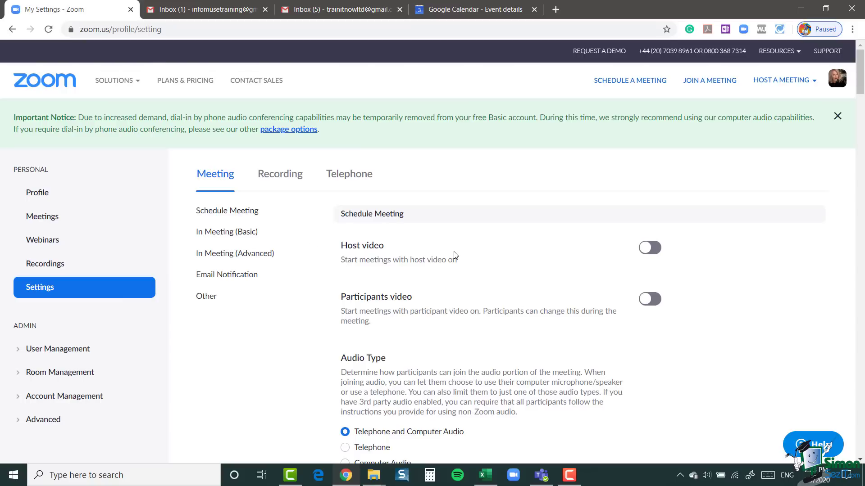
scroll(456, 254, "down", 2)
scroll(449, 255, "up", 2)
Look through the Recording and Telephone settings and return to the Meeting settings
left_click(285, 179)
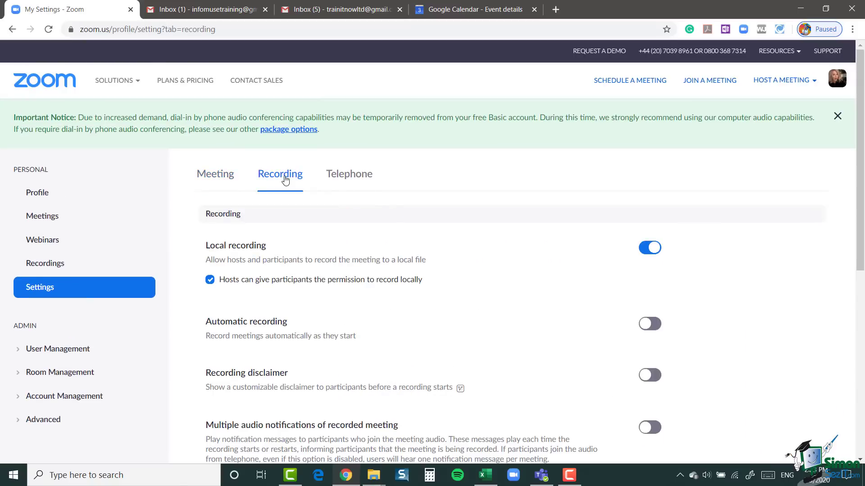
left_click(361, 175)
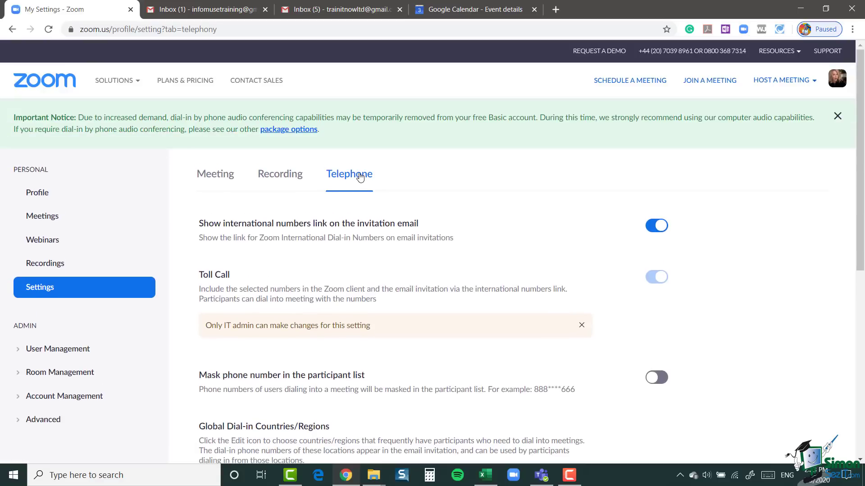
left_click(217, 180)
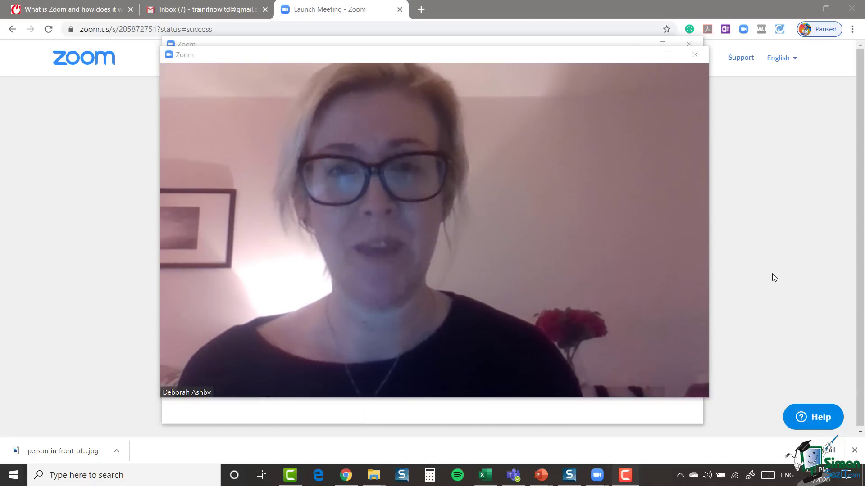
Try muting the host's microphone in the running meeting
mouse_move(585, 231)
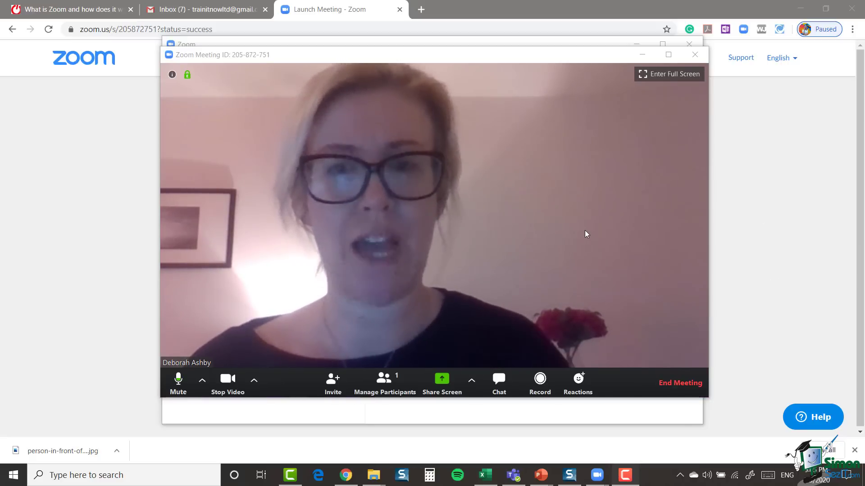
mouse_move(359, 257)
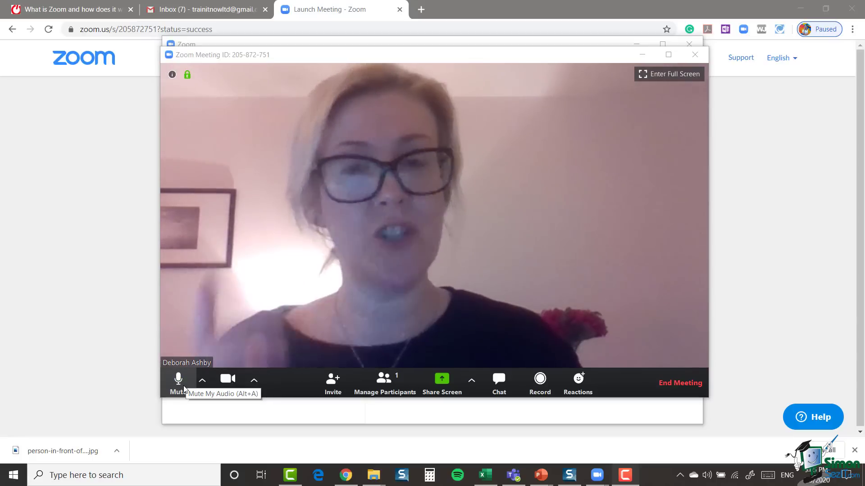
mouse_move(180, 383)
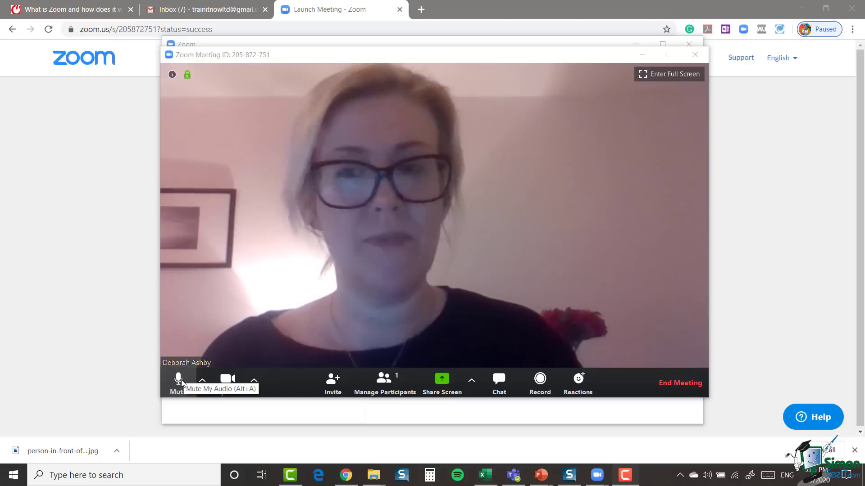
left_click(181, 382)
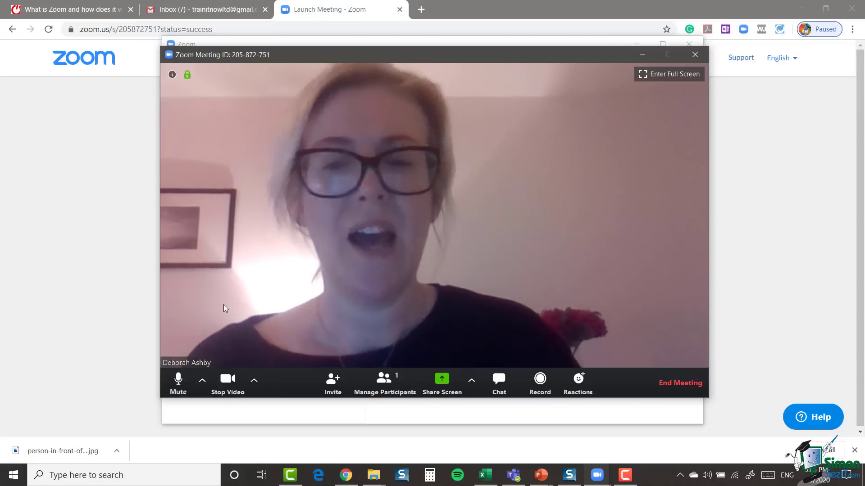
Open the meeting's audio settings and select the Realtek High Definition Audio speakers and the Realtek Microphone Array
left_click(202, 382)
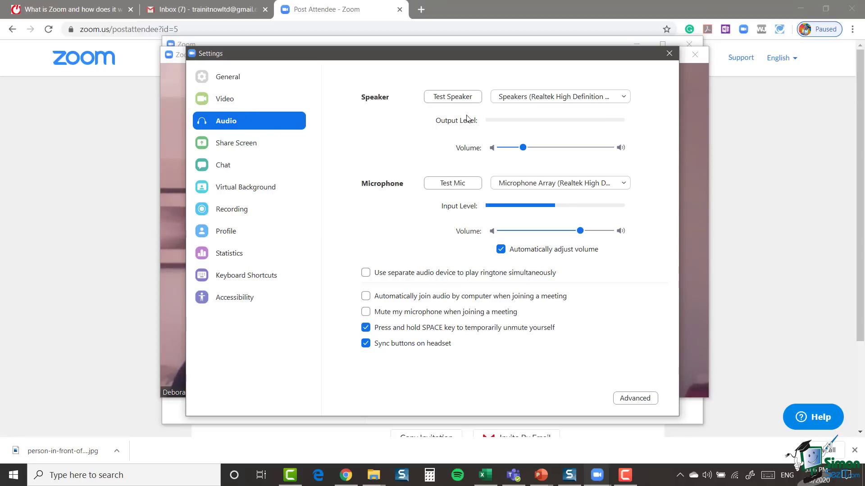
left_click(625, 98)
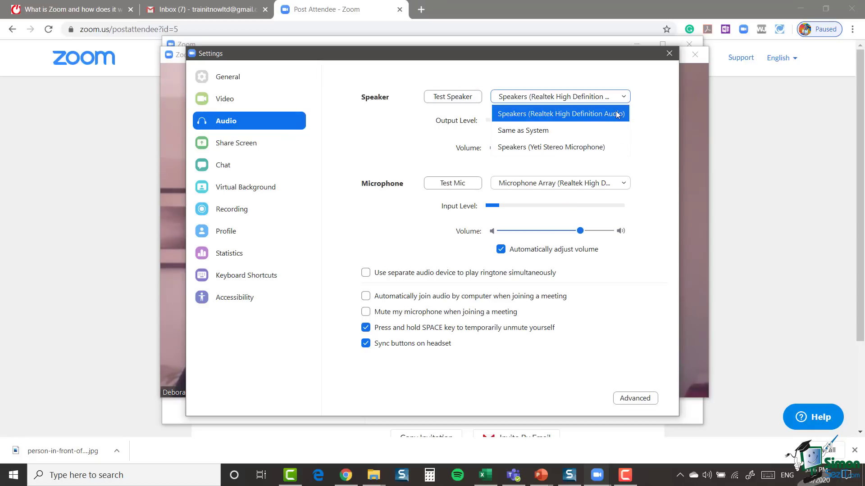
left_click(616, 113)
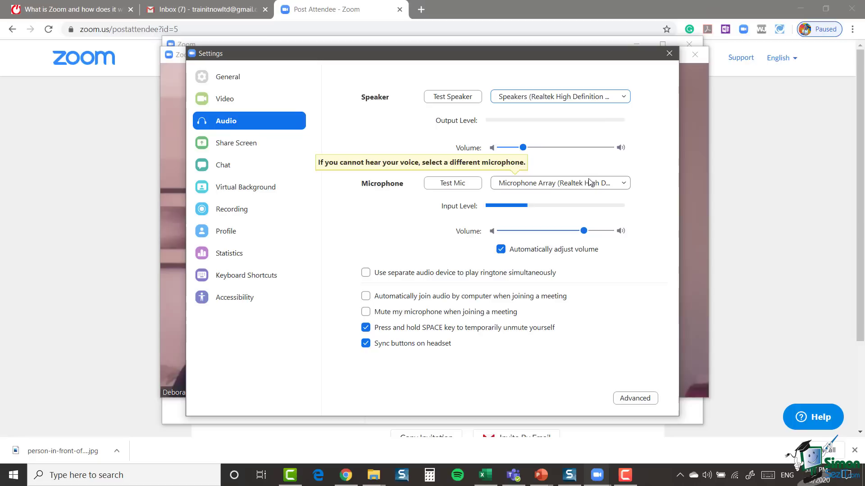
left_click(622, 184)
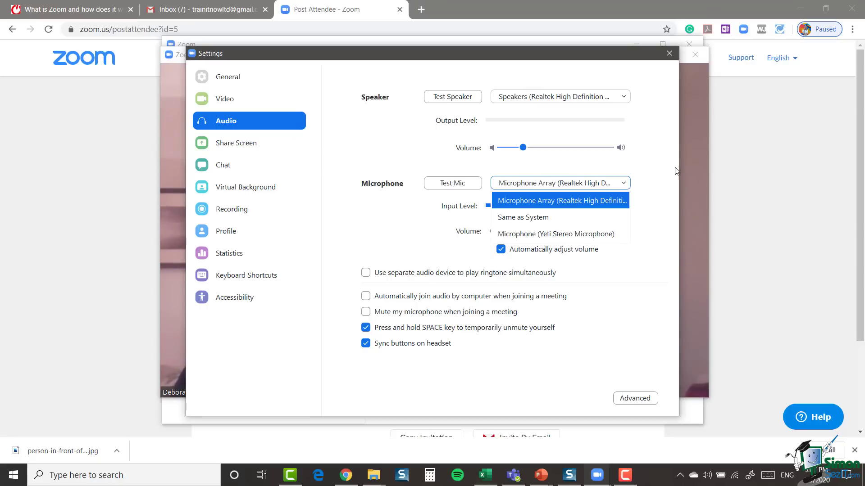
left_click(581, 198)
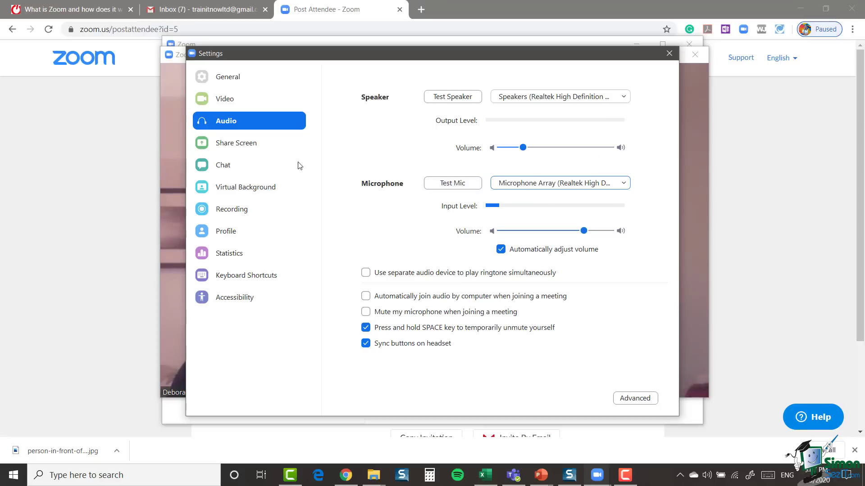
Select Lenovo EasyCamera as the camera in the video settings and close the settings window
left_click(231, 100)
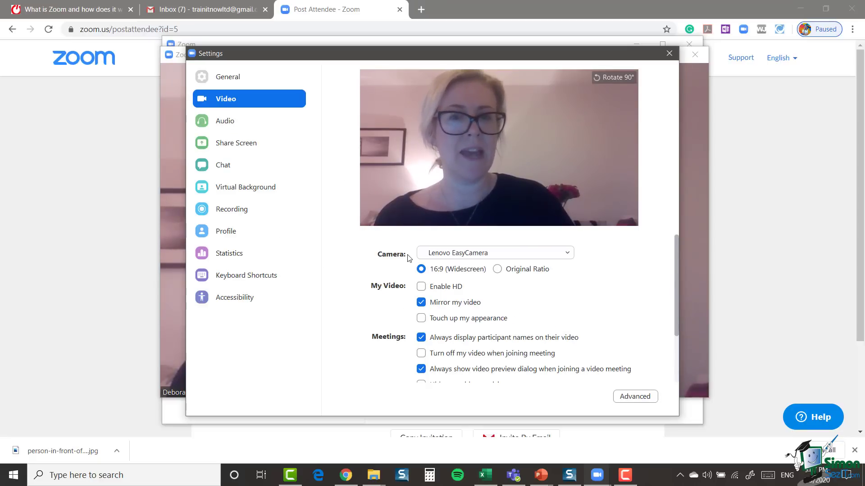
left_click(566, 255)
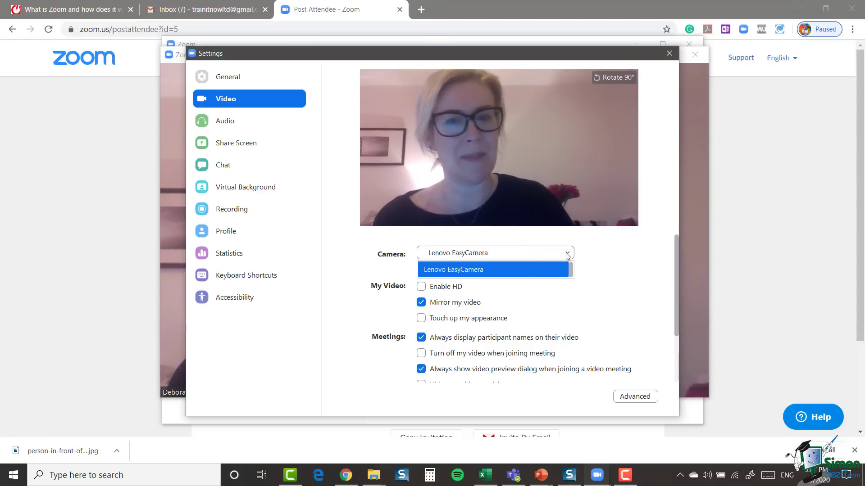
left_click(499, 272)
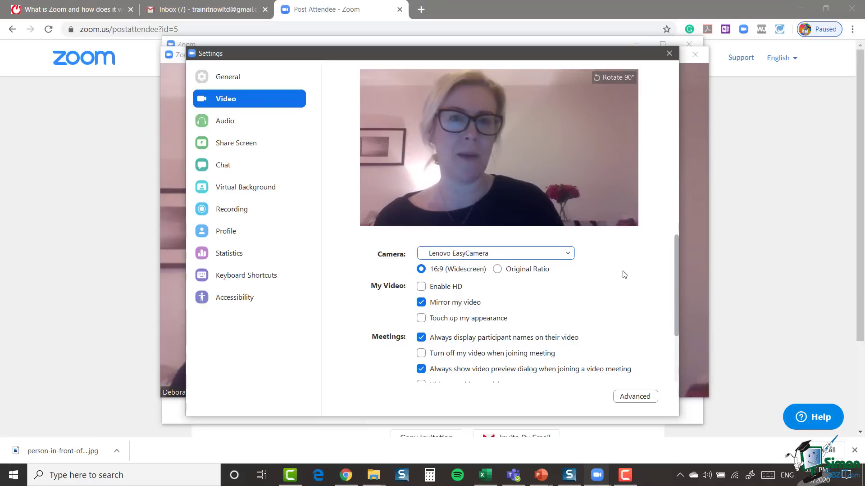
left_click(567, 255)
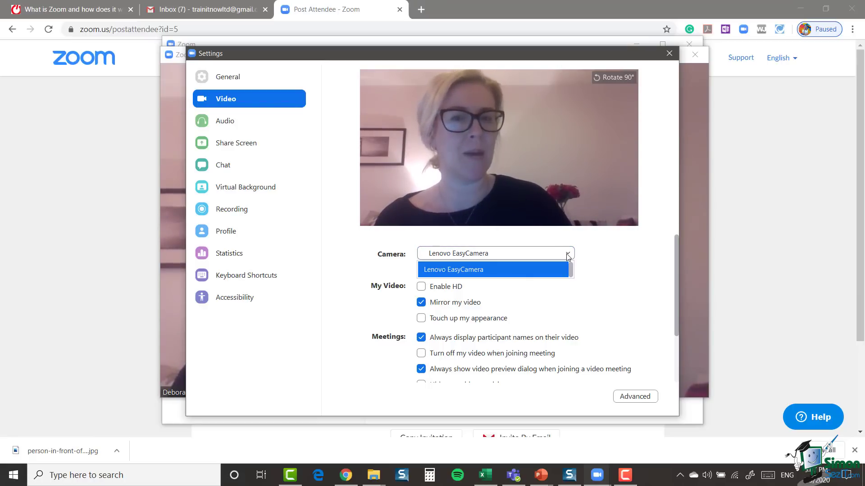
left_click(629, 255)
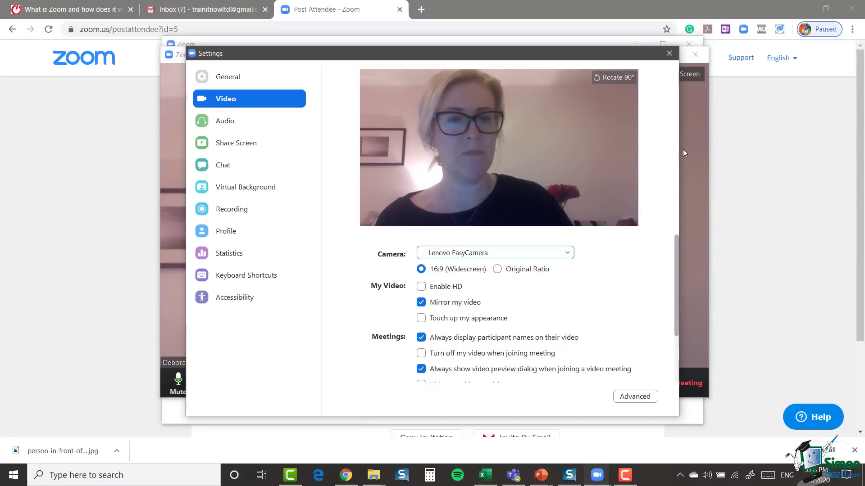
left_click(669, 54)
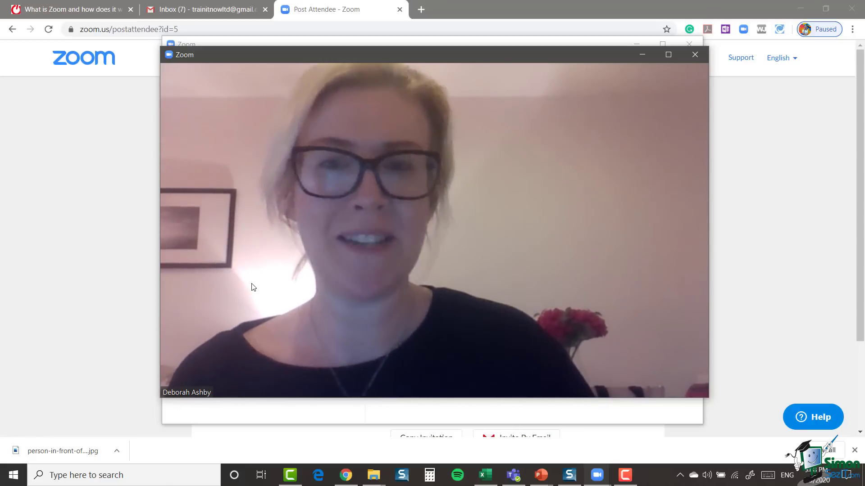
mouse_move(467, 319)
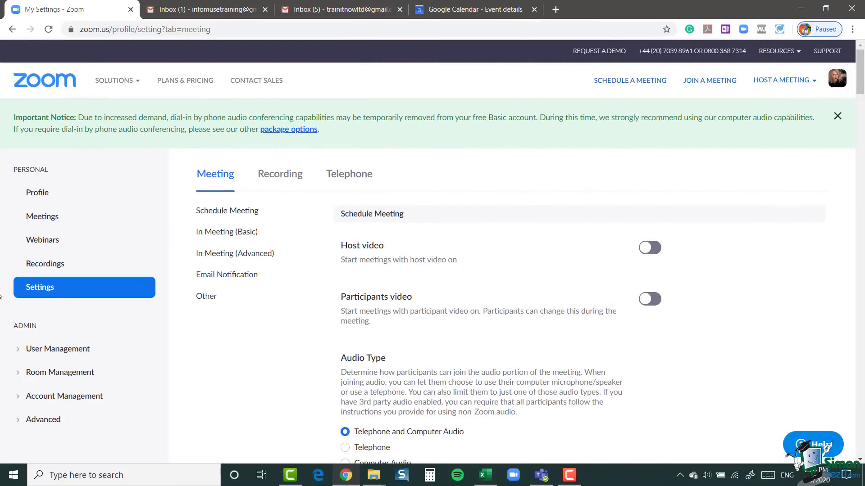
scroll(70, 301, "down", 2)
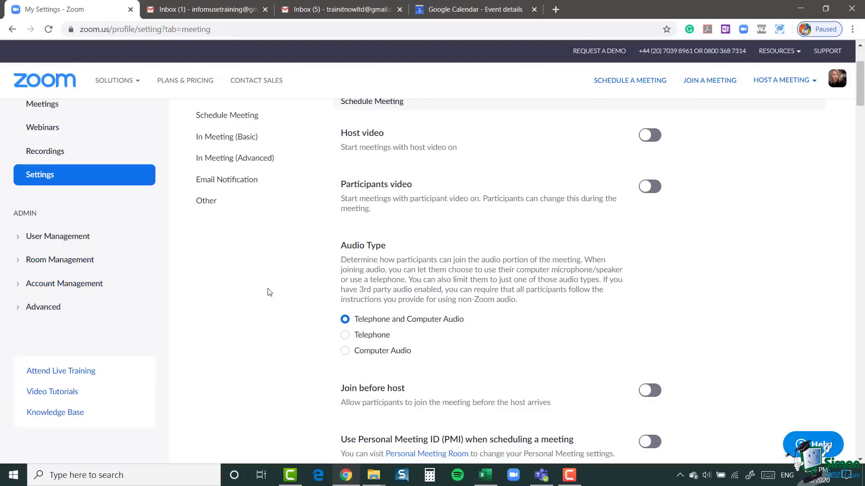
scroll(269, 293, "up", 2)
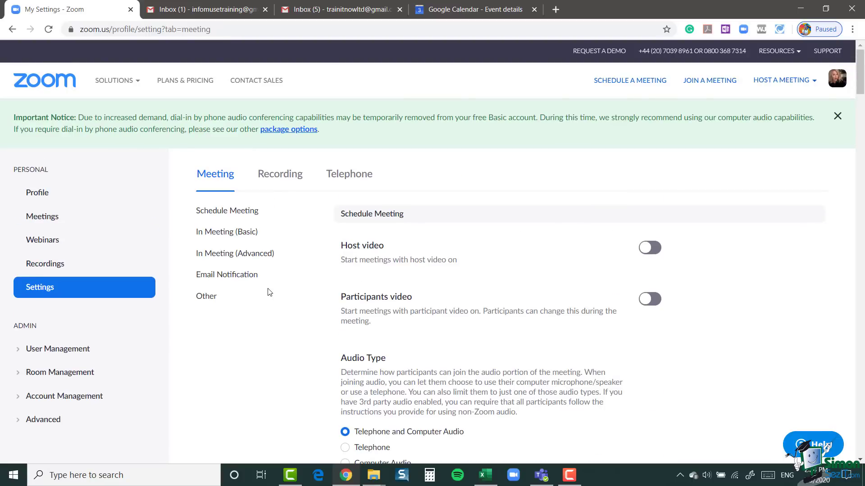